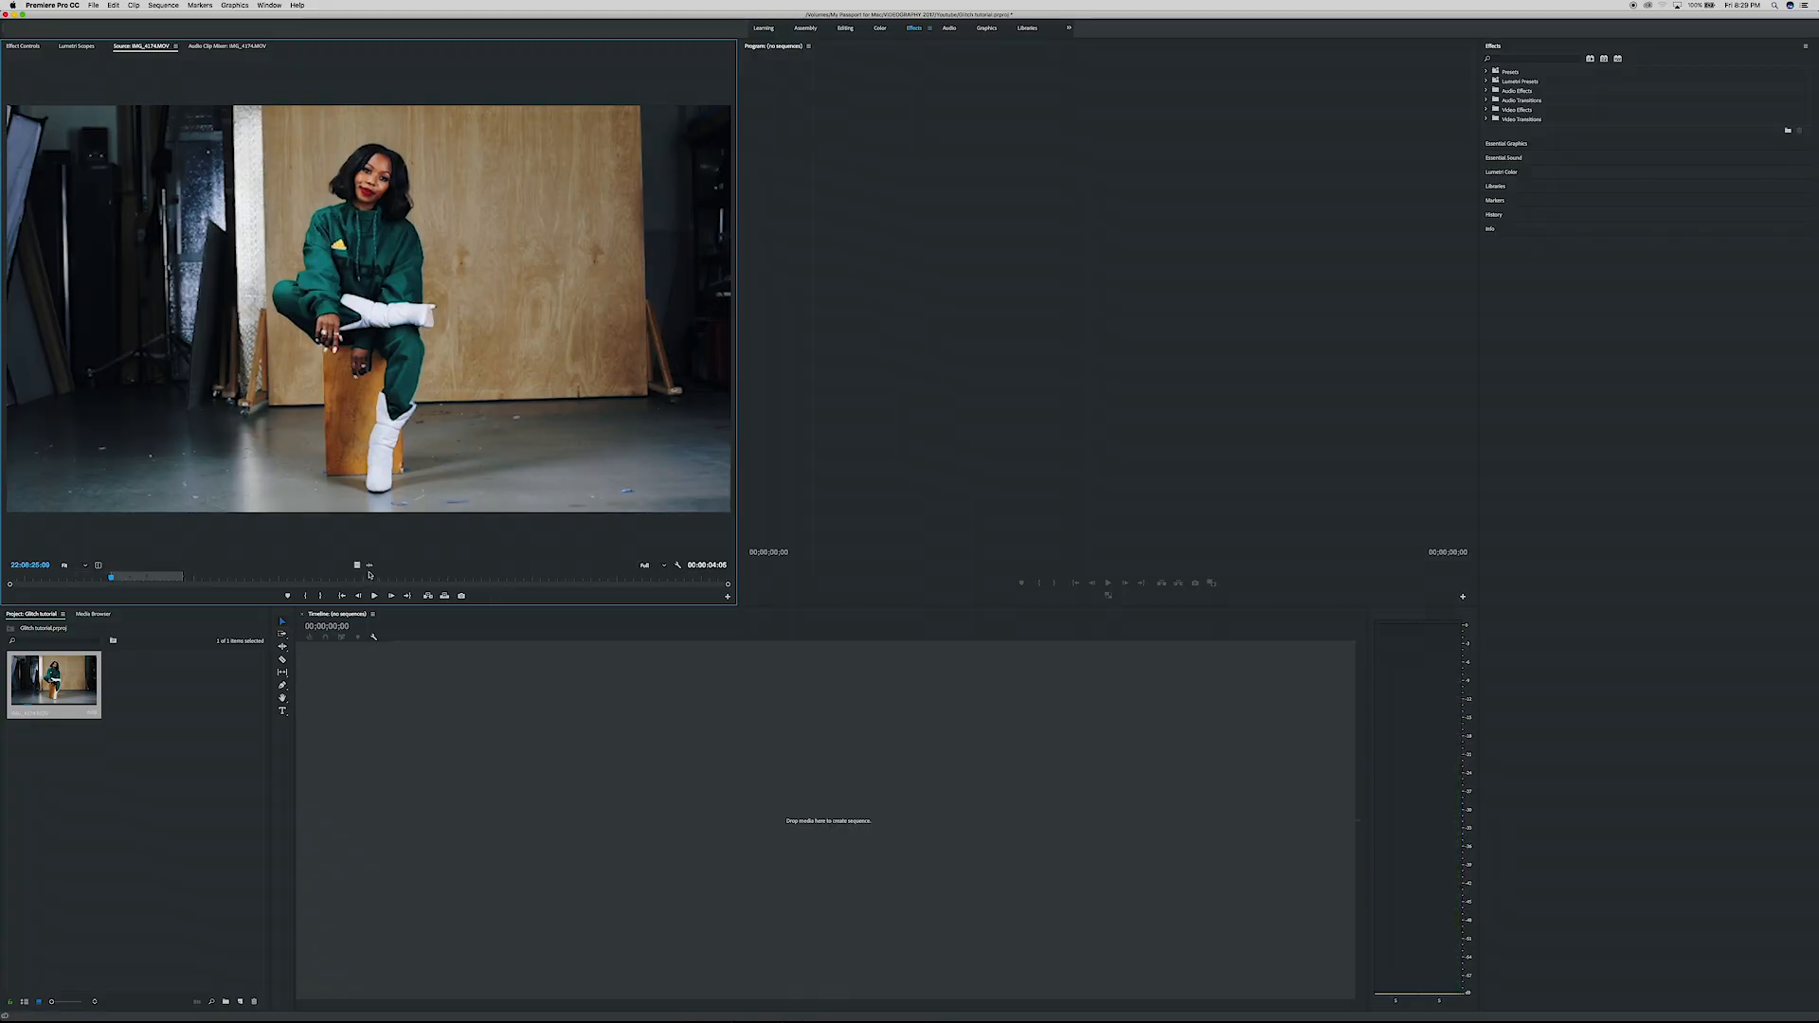
- Create a sequence from the video part of IMG_4174.MOV and duplicate the clip onto the video track above
drag(355, 566, 507, 796)
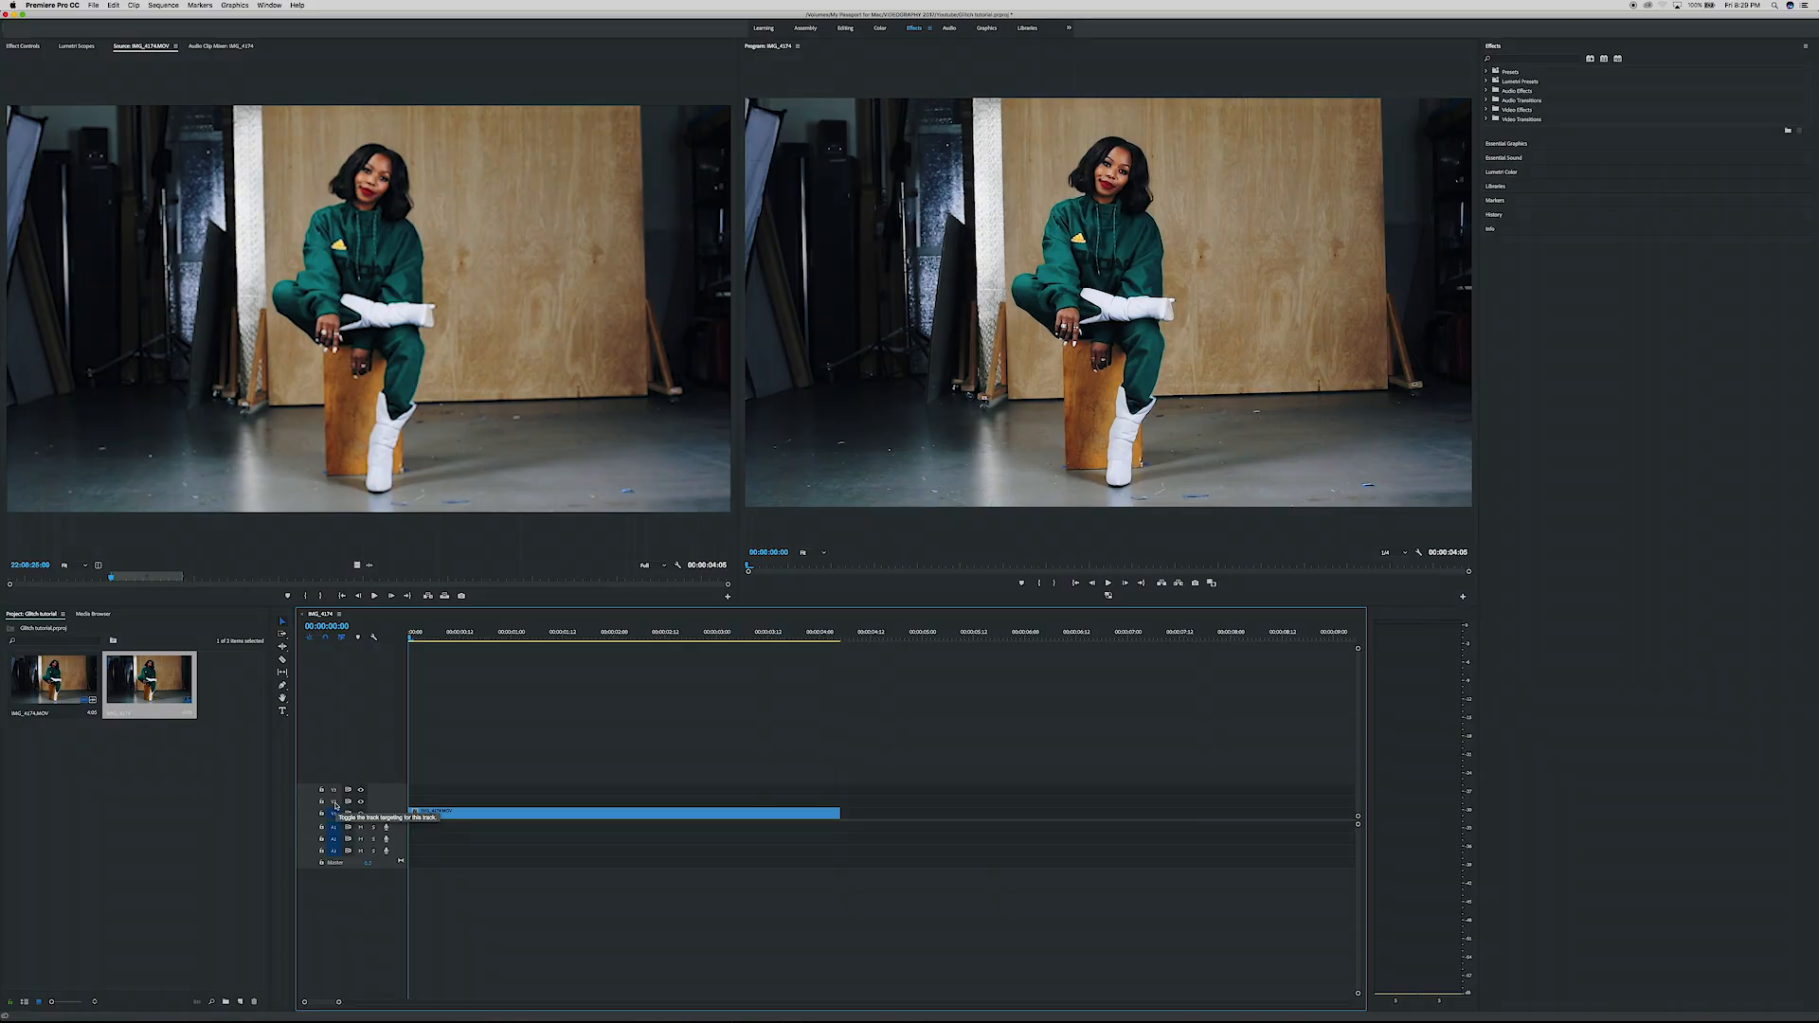
click(437, 815)
key(Down)
drag(437, 815, 439, 802)
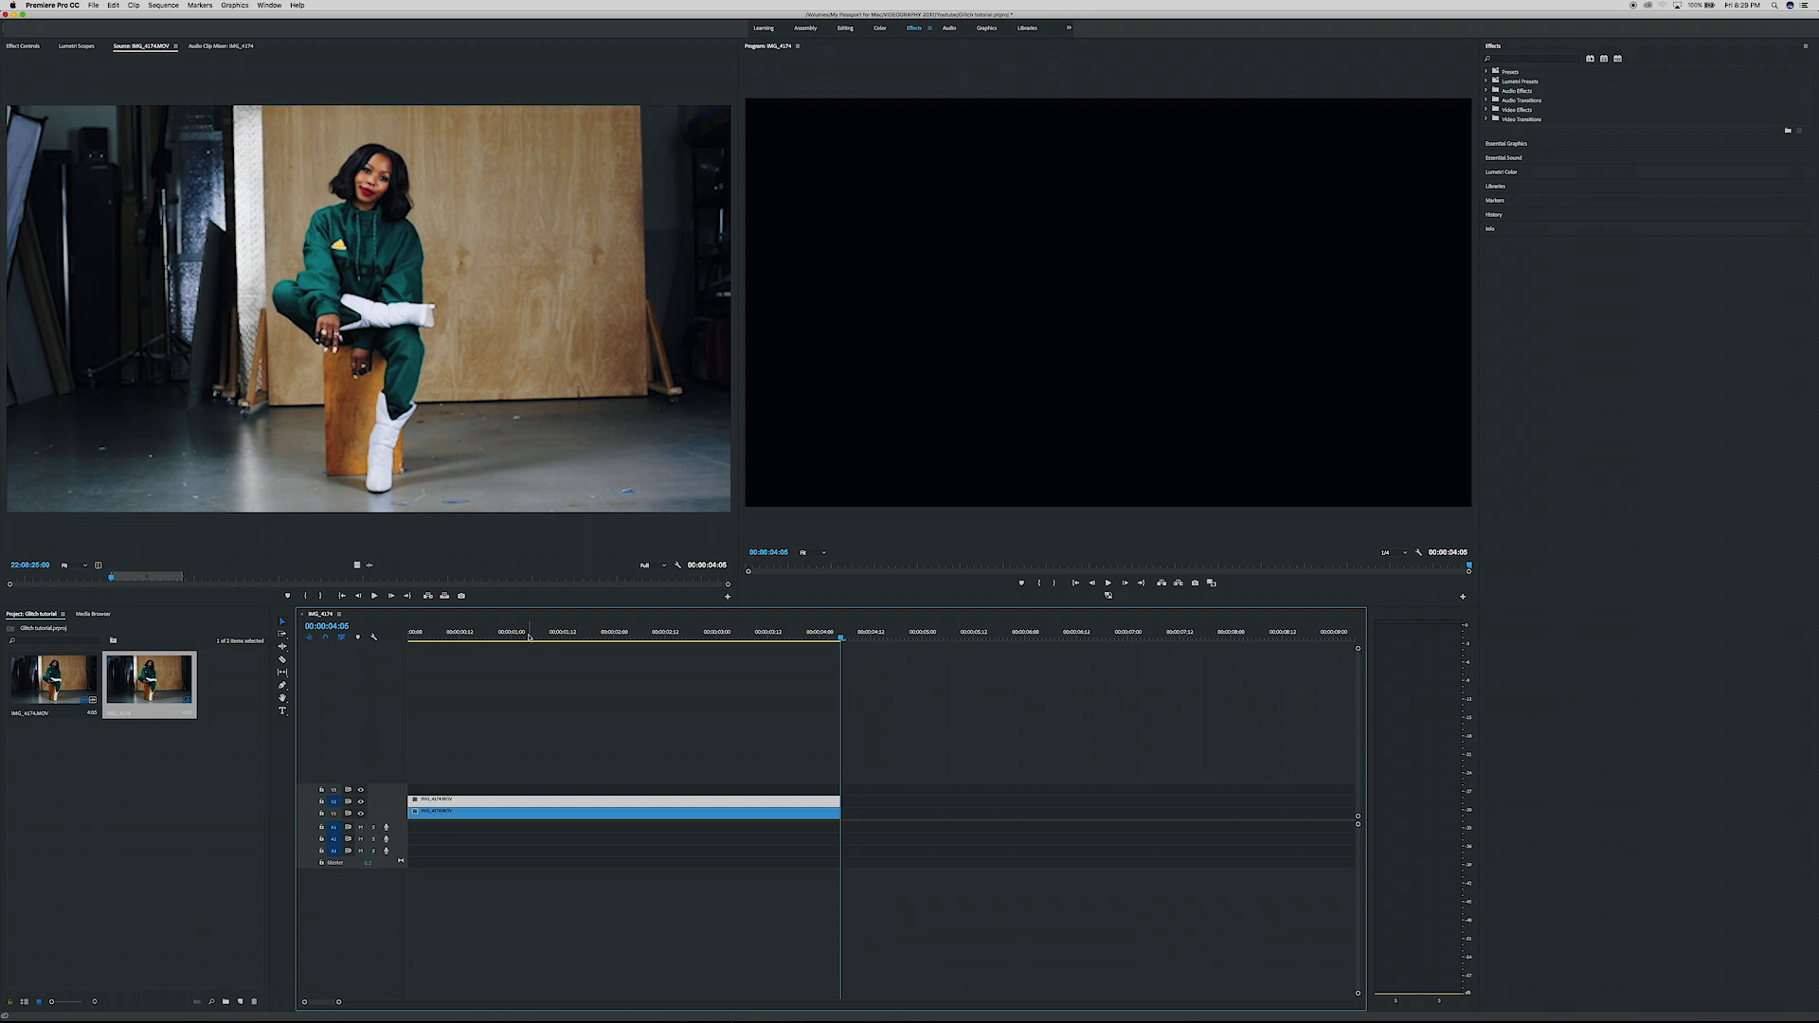
- Apply the VR Digital Glitch effect from the Immersive Video effects to the upper clip
click(529, 636)
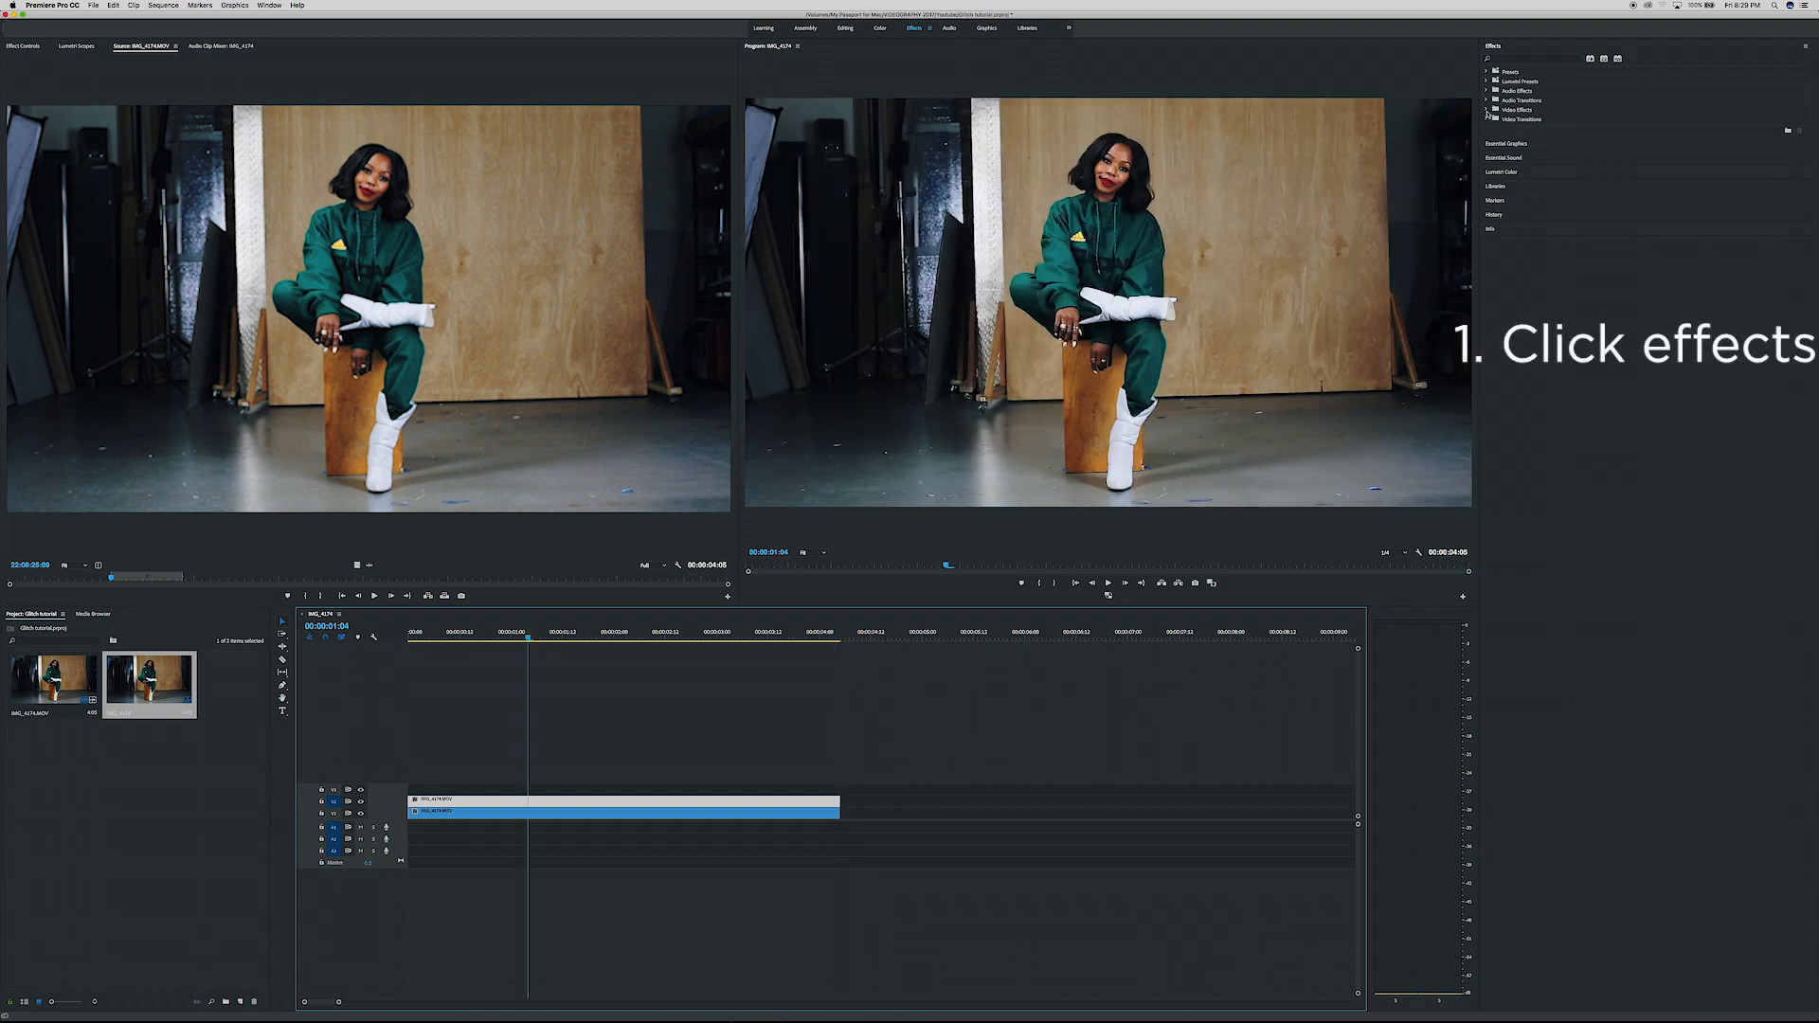
click(1486, 110)
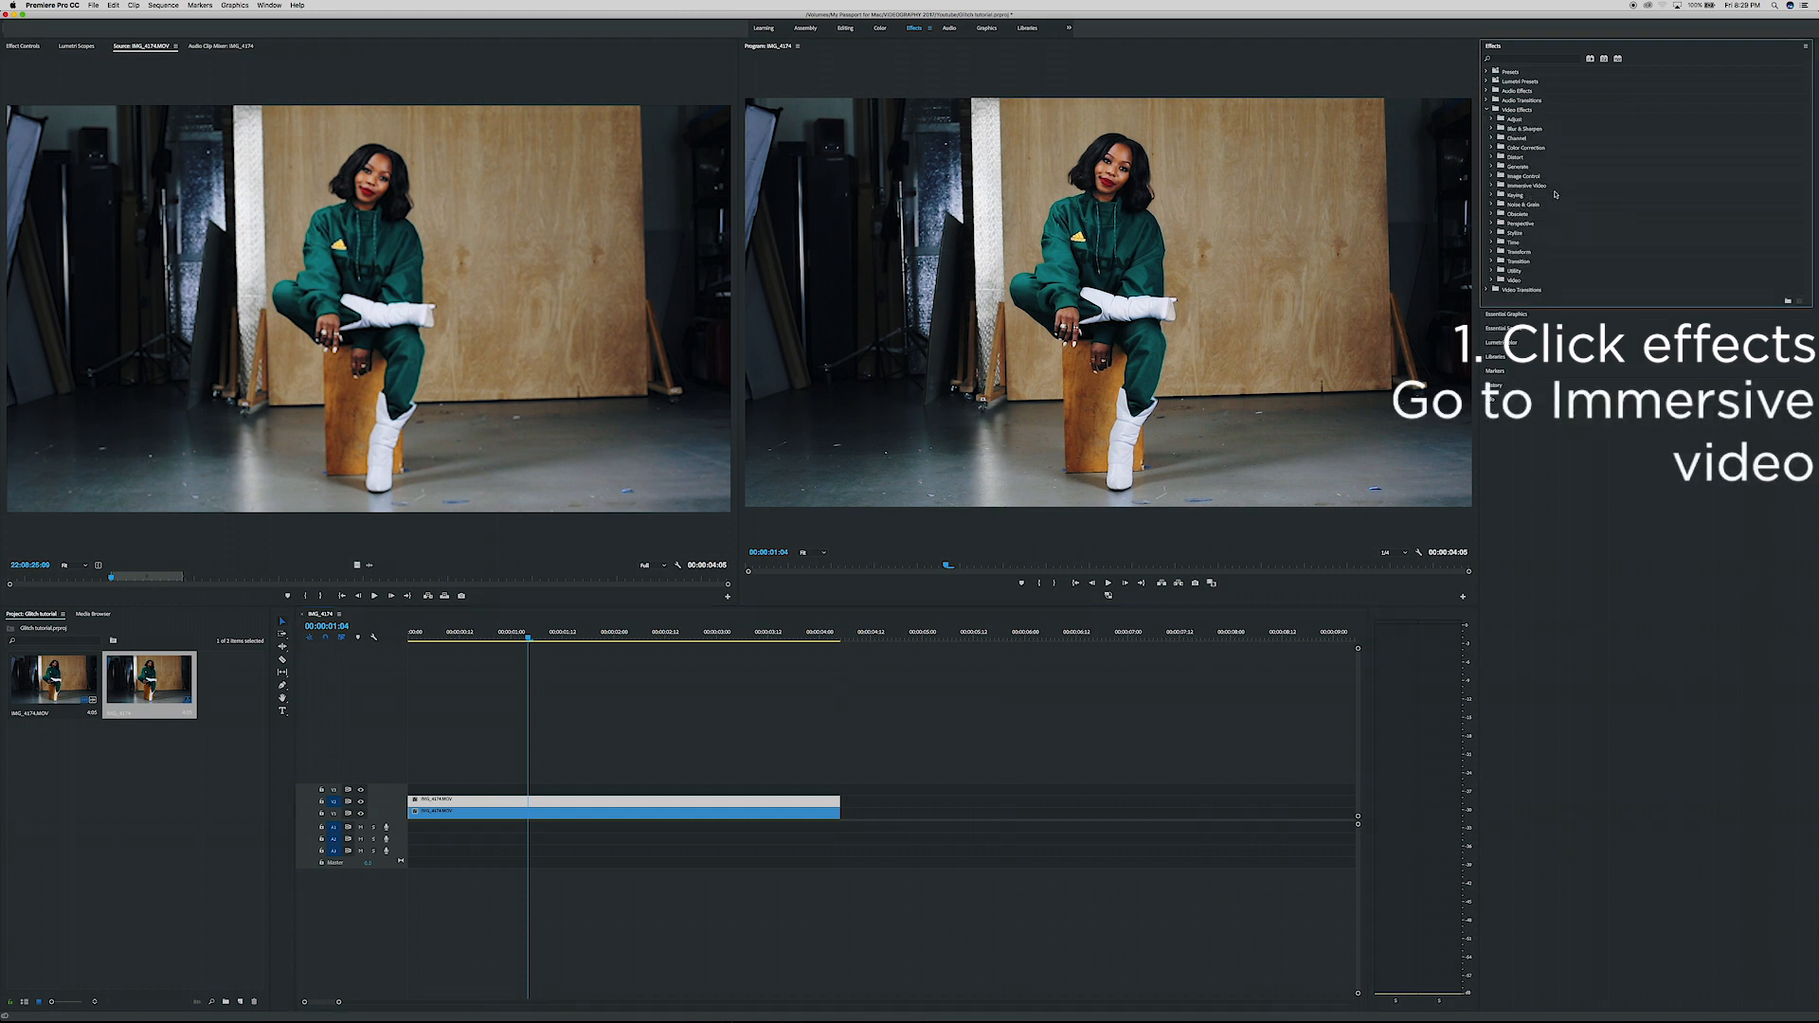
click(1491, 186)
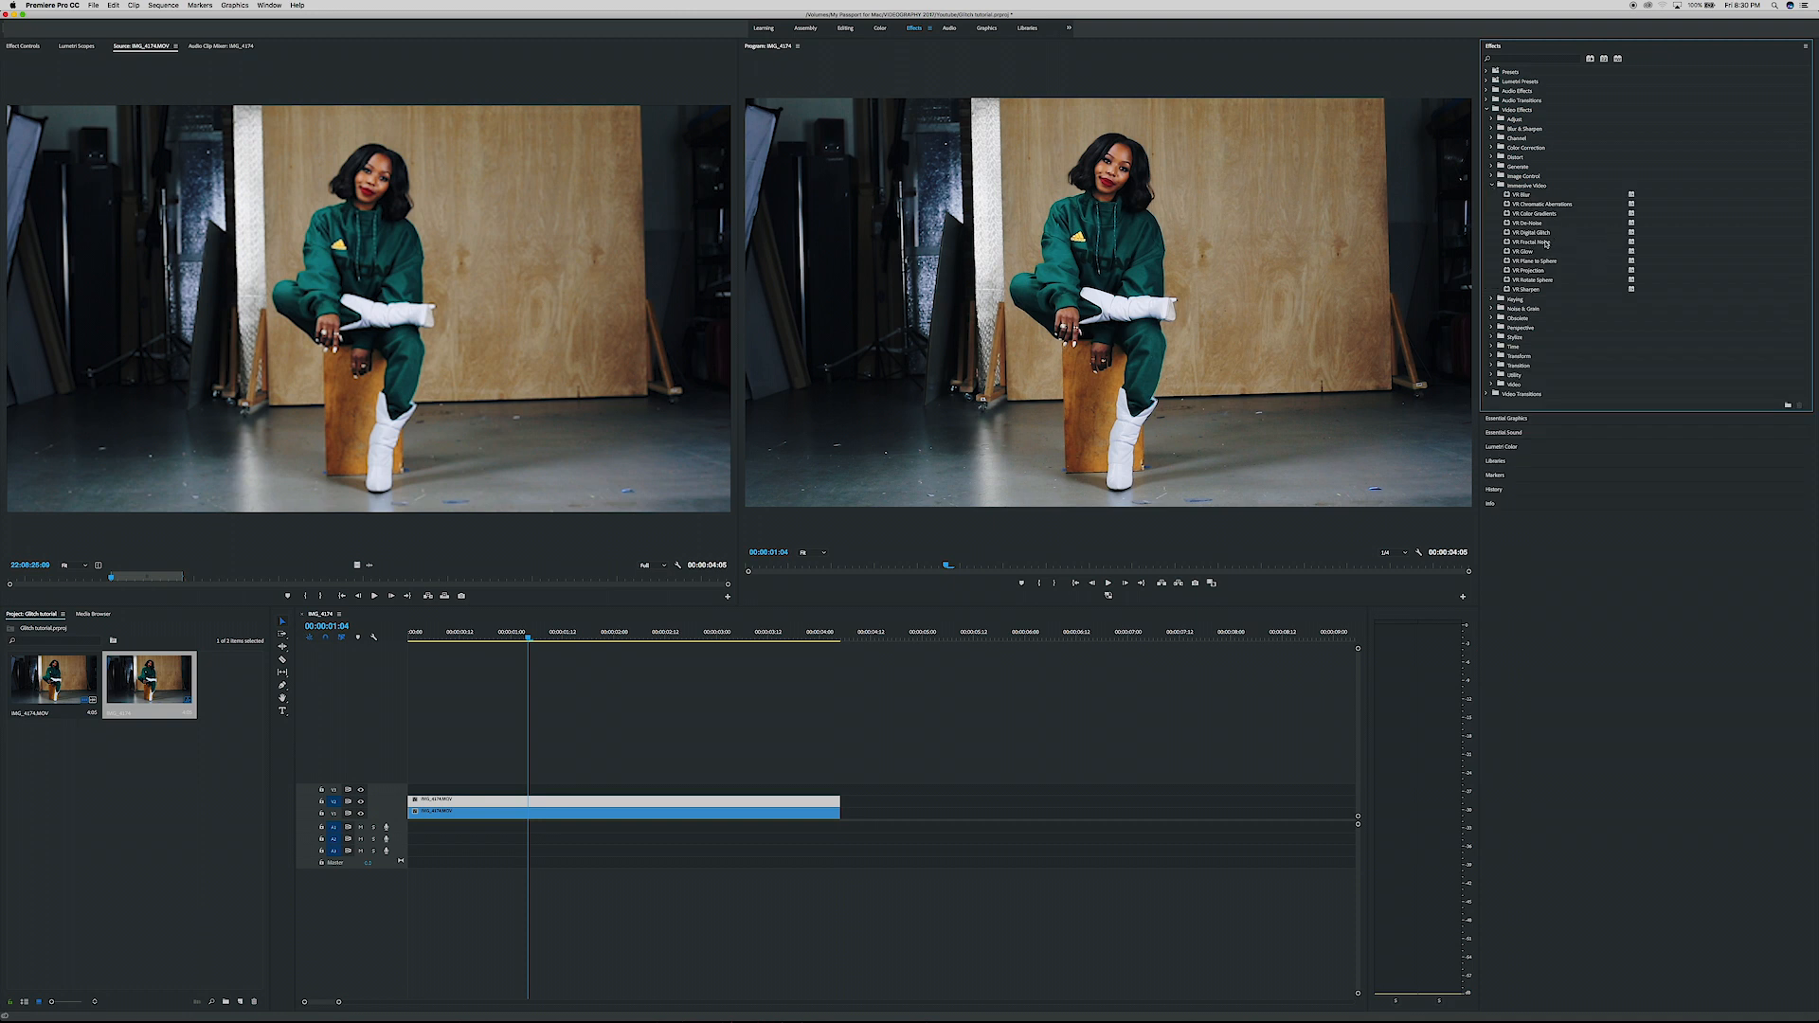
drag(1536, 234, 692, 800)
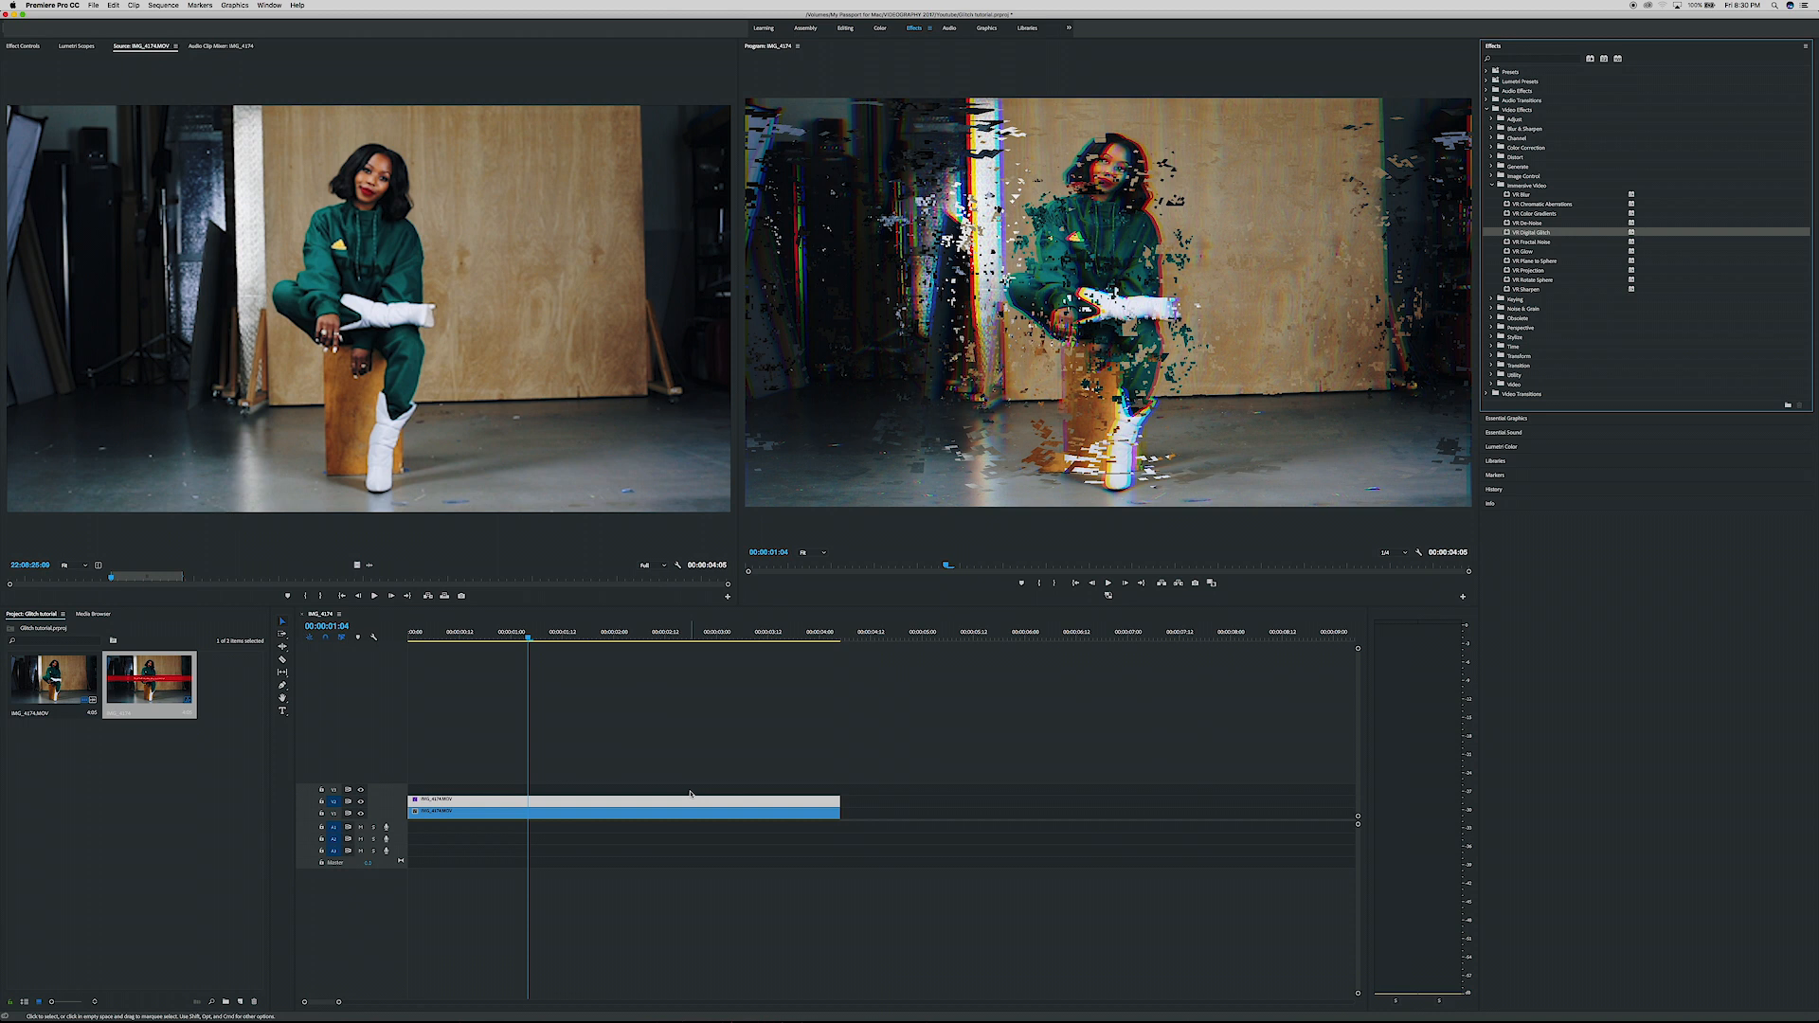
- Set the VR Digital Glitch frame layout to Stereoscopic - Over/Under and its POI Aspect to 100
mouse_move(435, 633)
mouse_down()
mouse_move(783, 649)
mouse_move(439, 650)
mouse_move(467, 638)
mouse_up()
drag(669, 655, 398, 663)
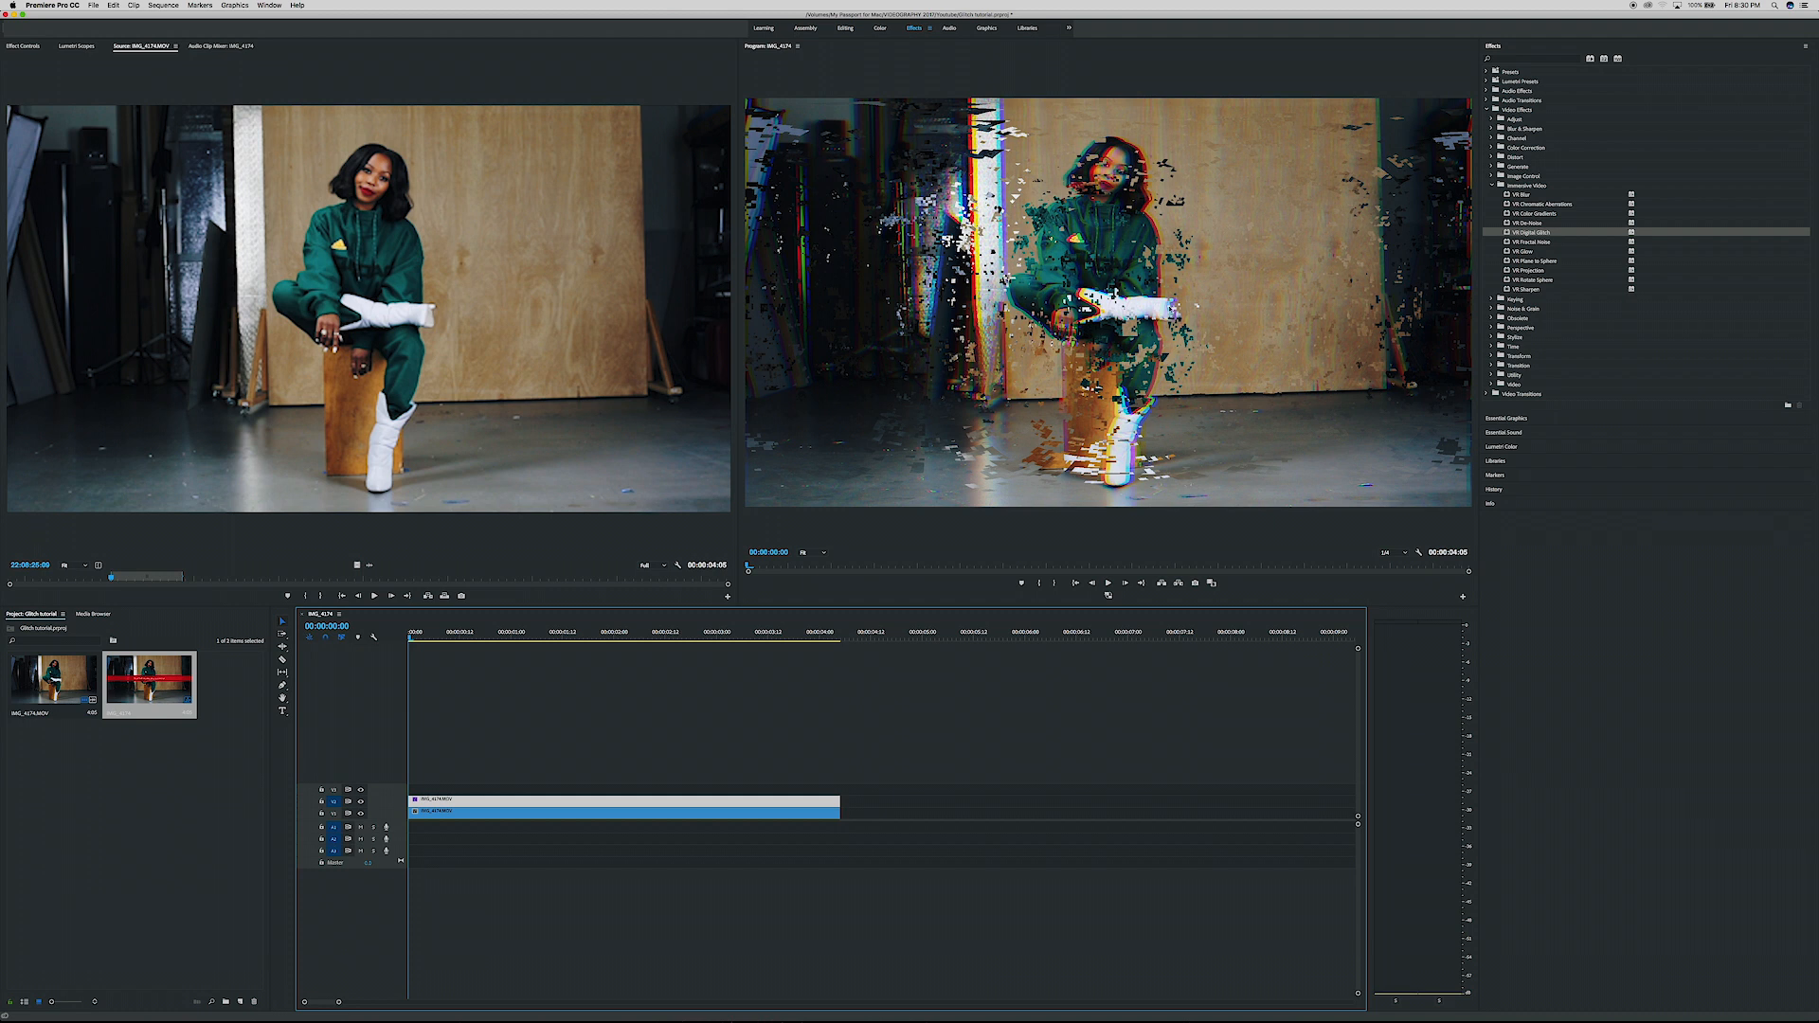
click(32, 47)
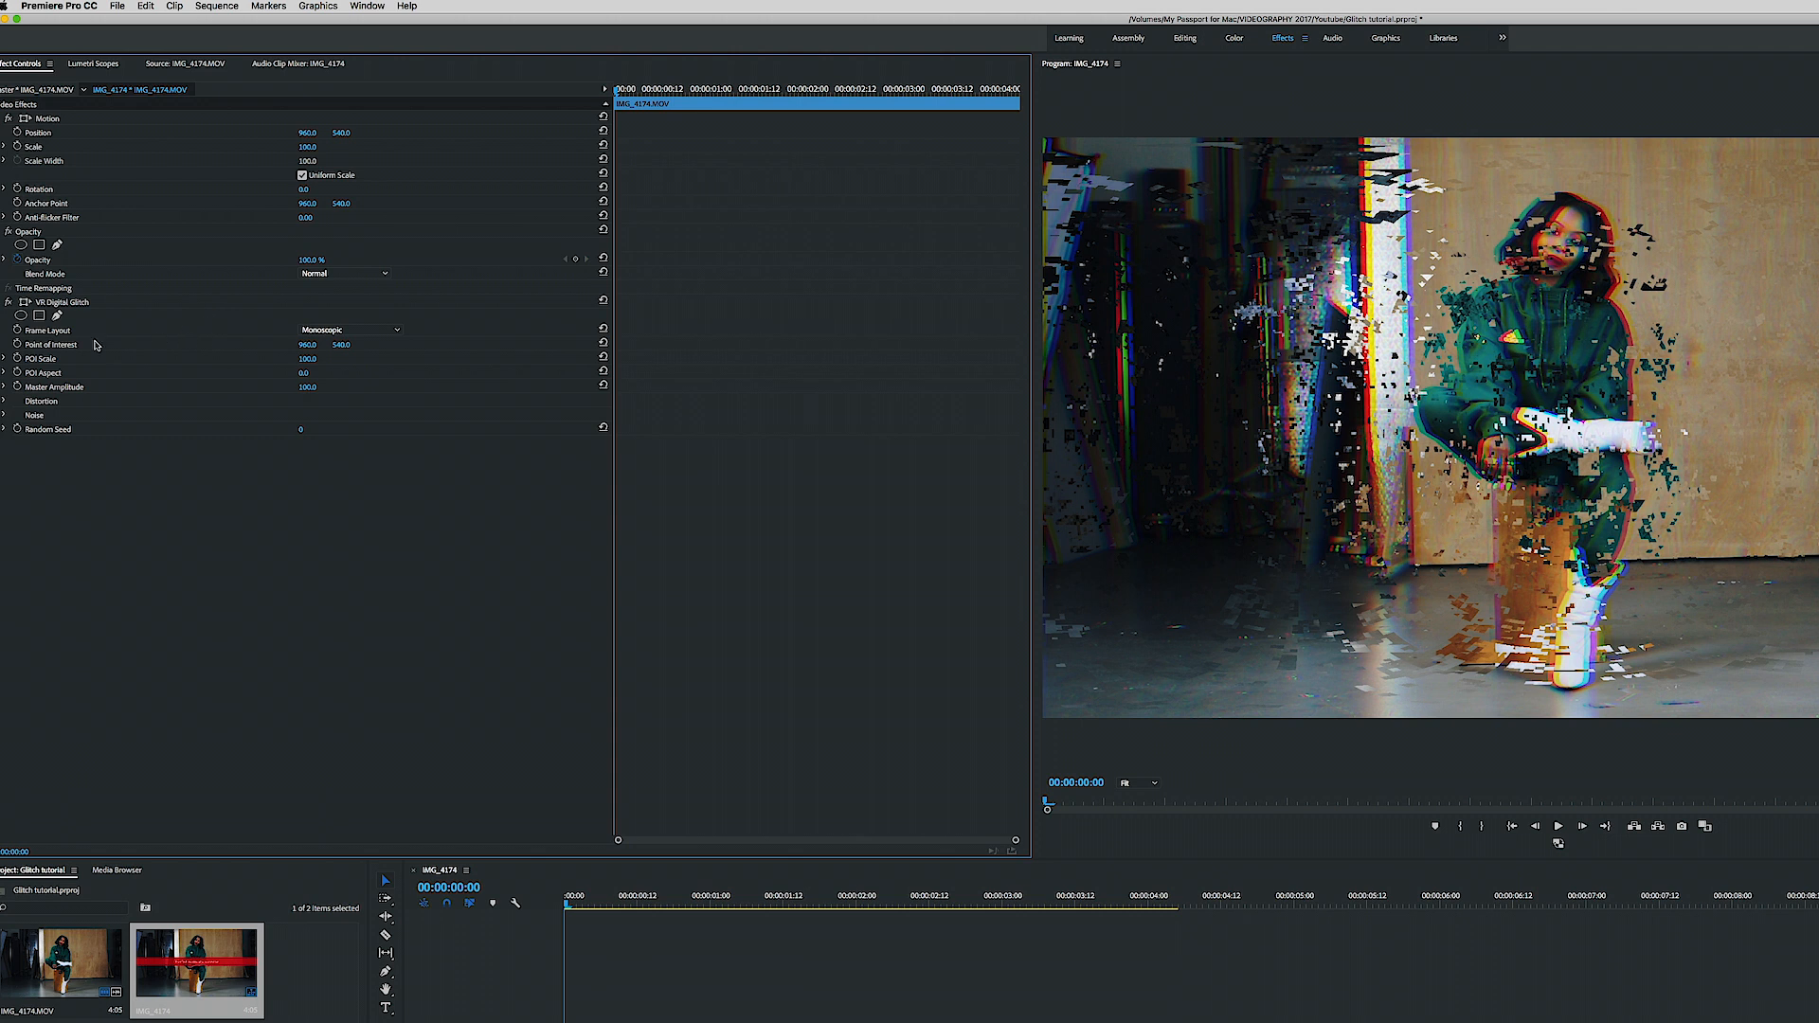
click(316, 331)
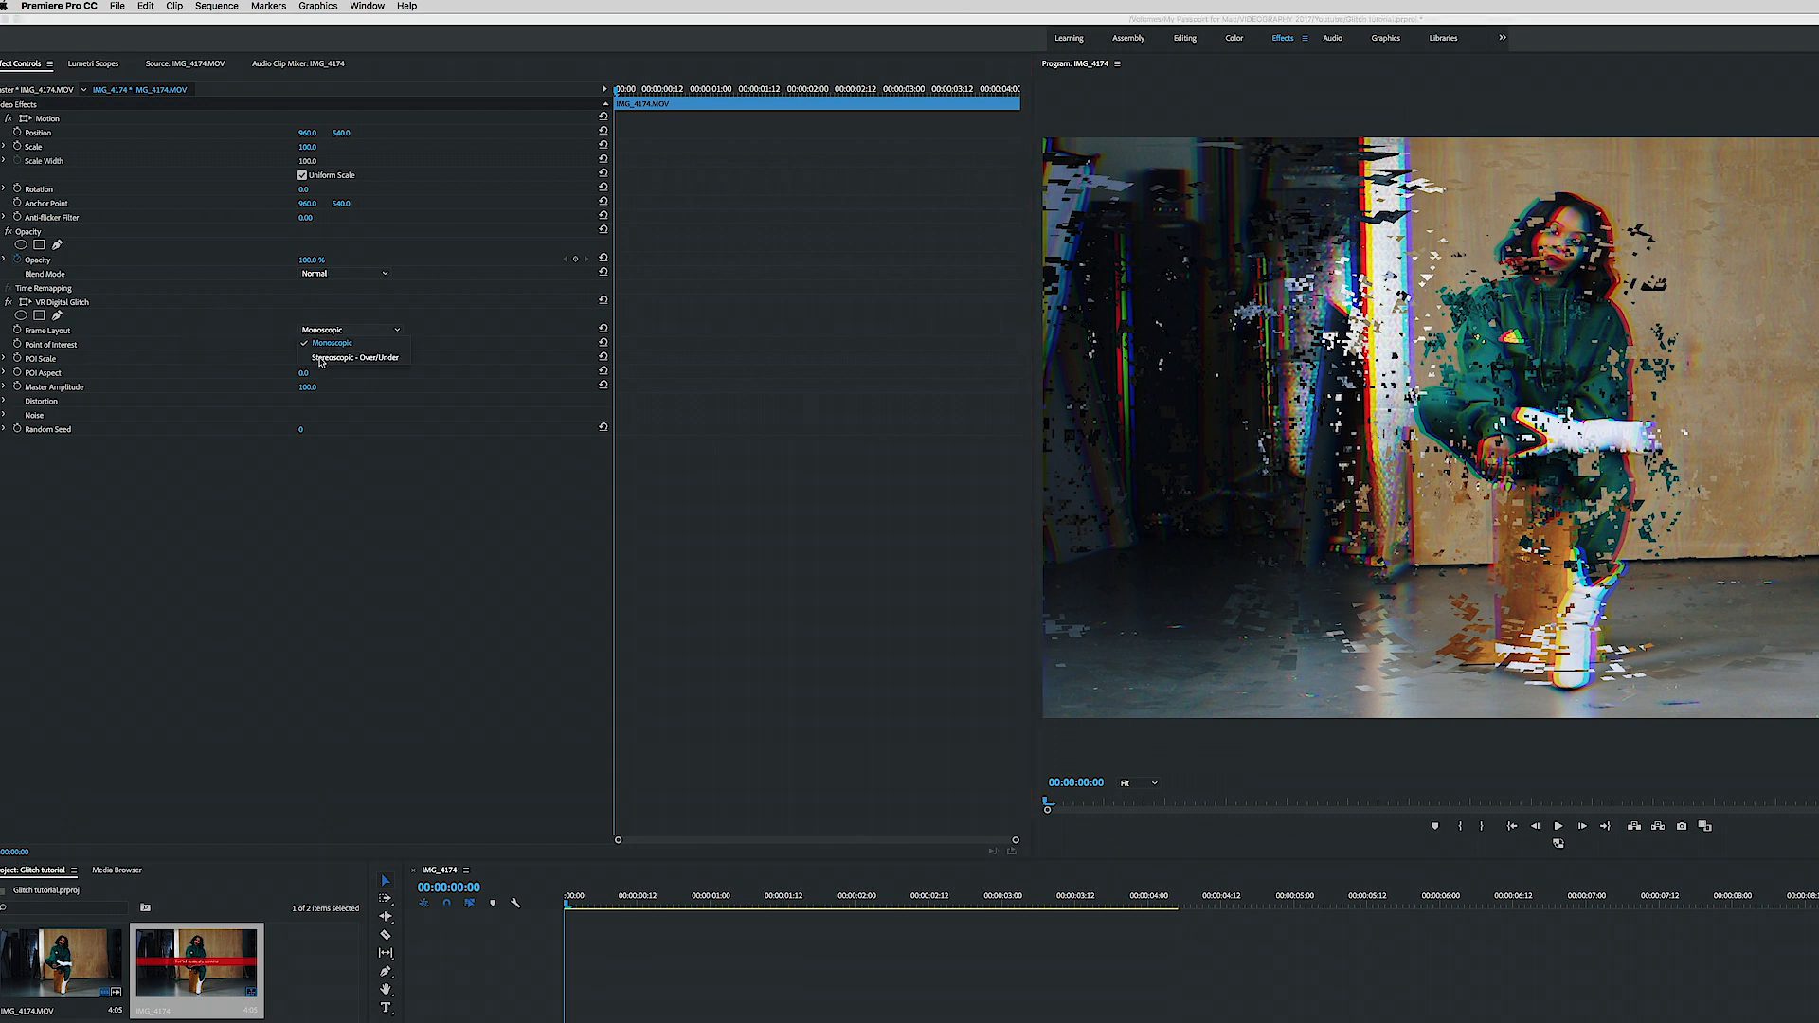
click(320, 358)
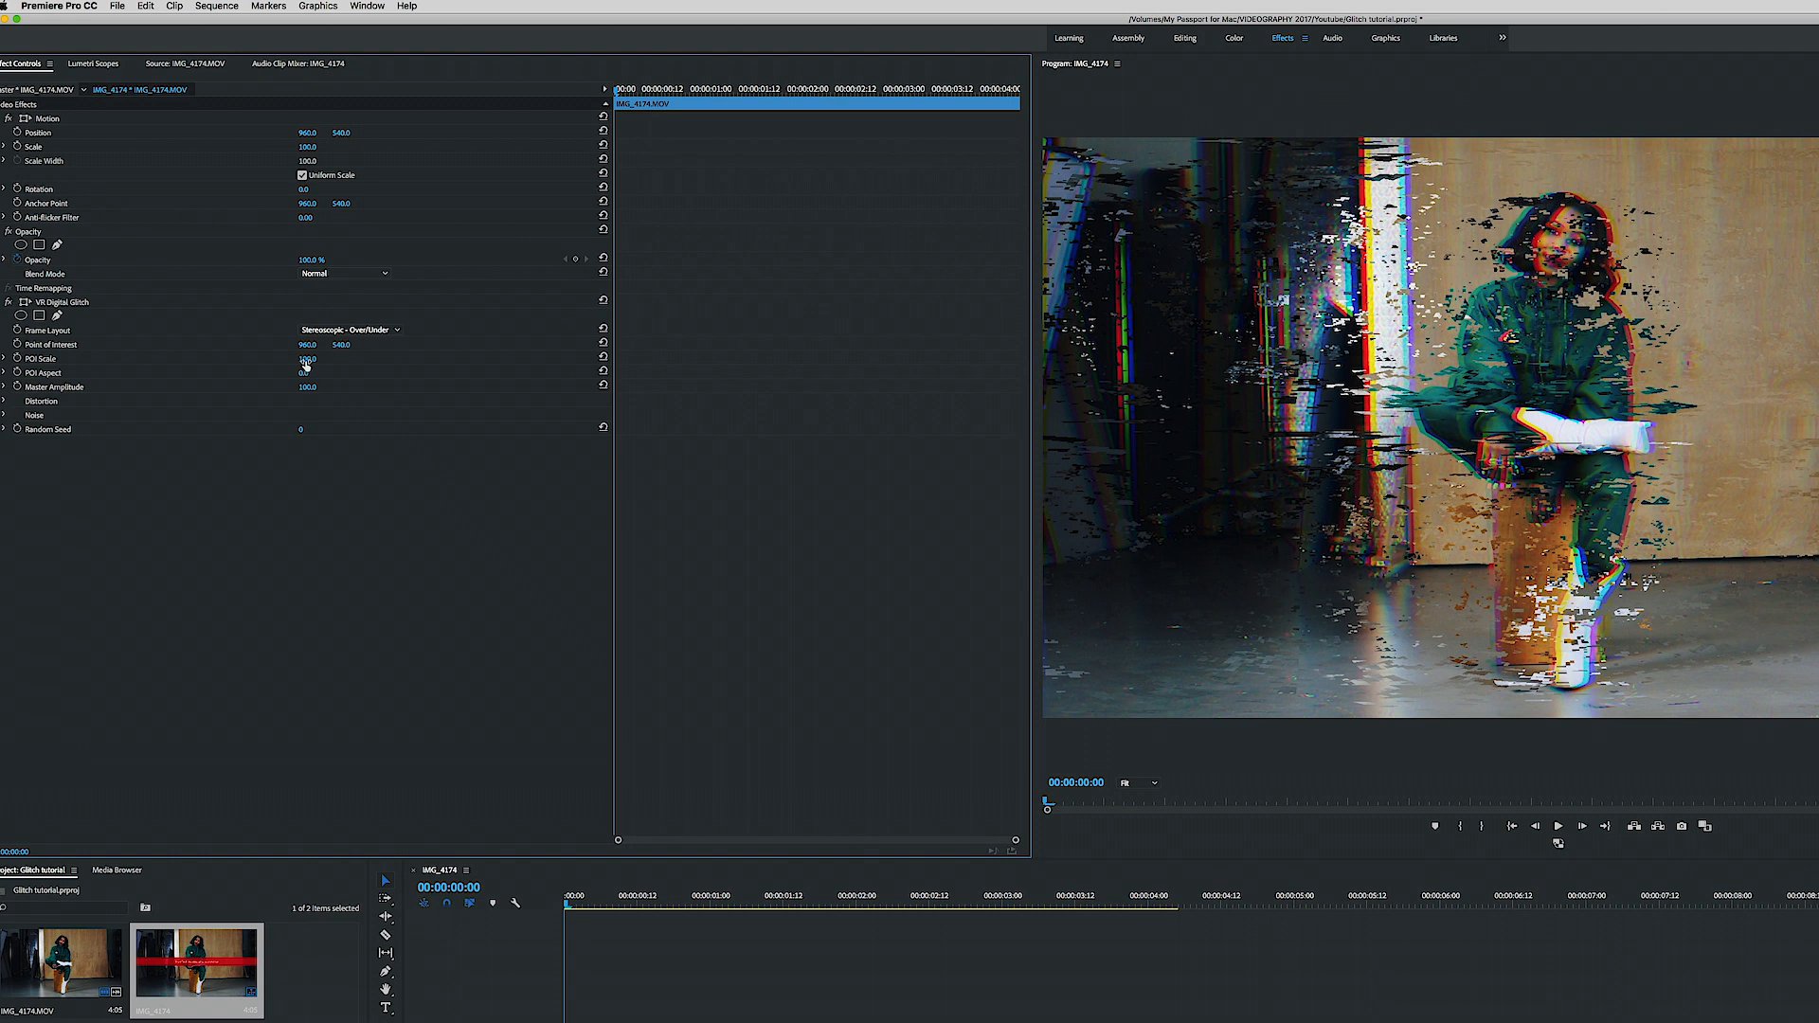
mouse_move(305, 366)
mouse_down()
mouse_move(226, 365)
mouse_move(305, 366)
mouse_up()
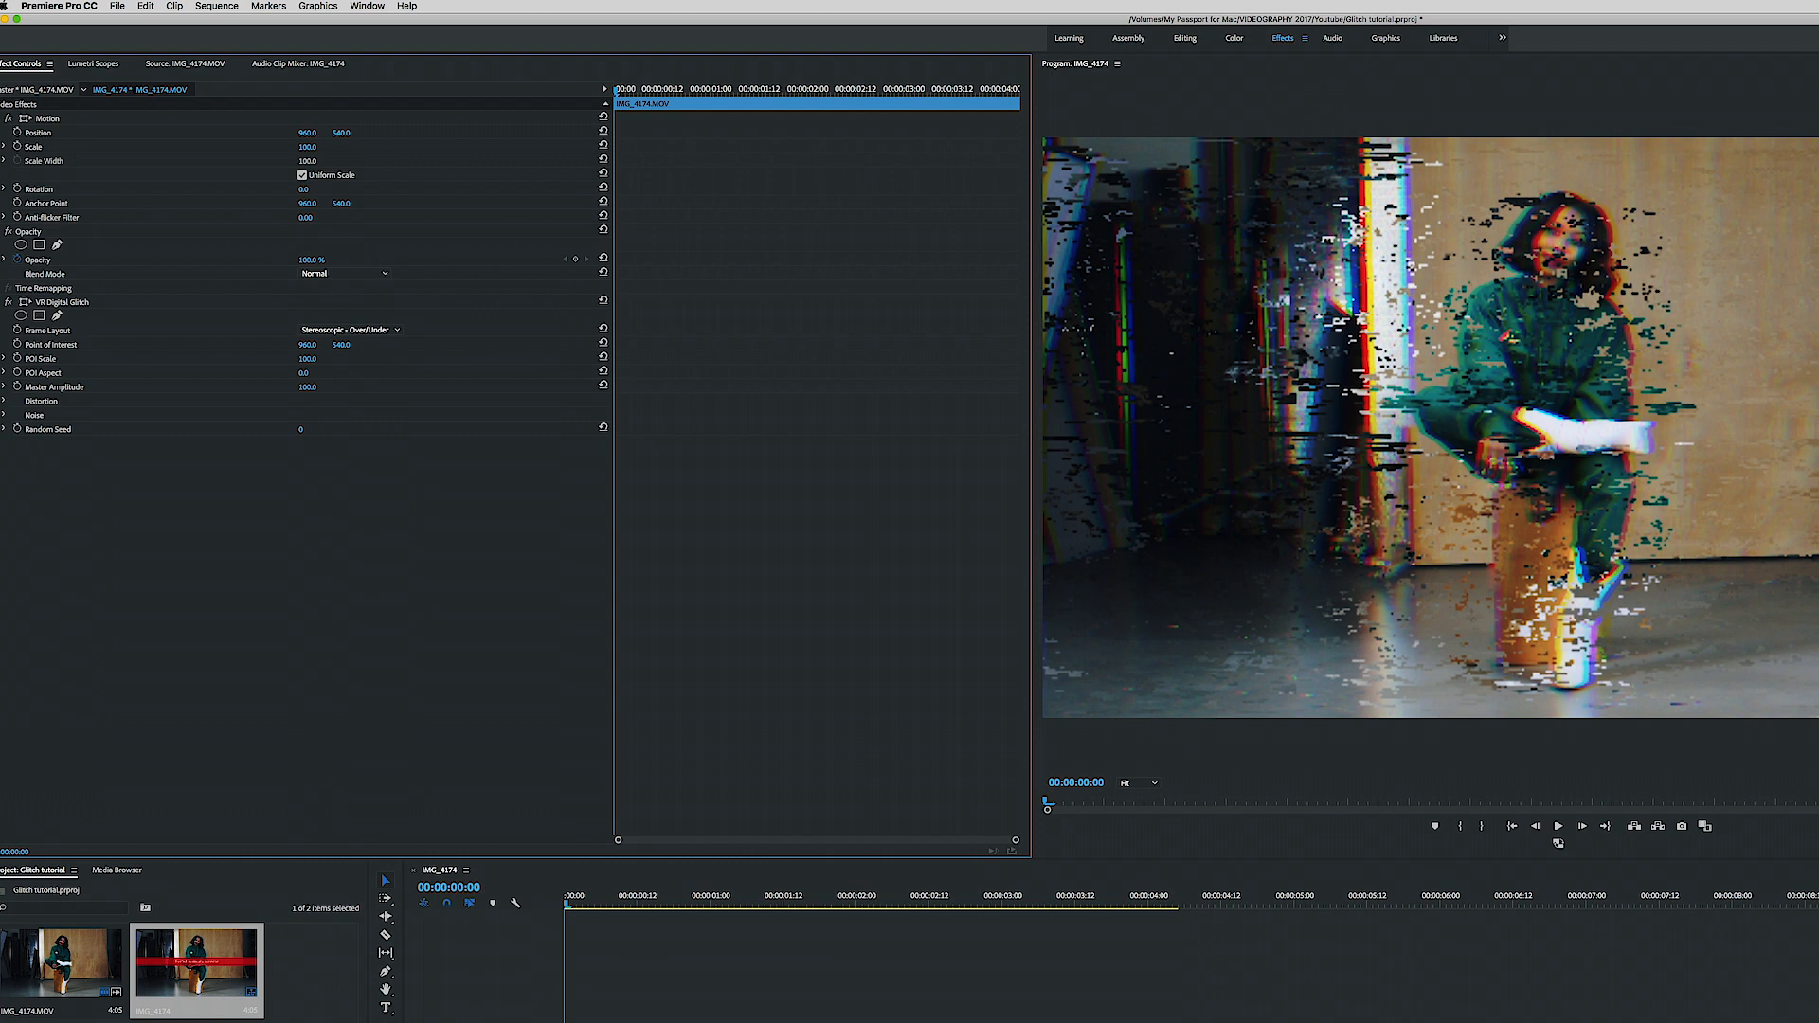
drag(305, 360, 243, 359)
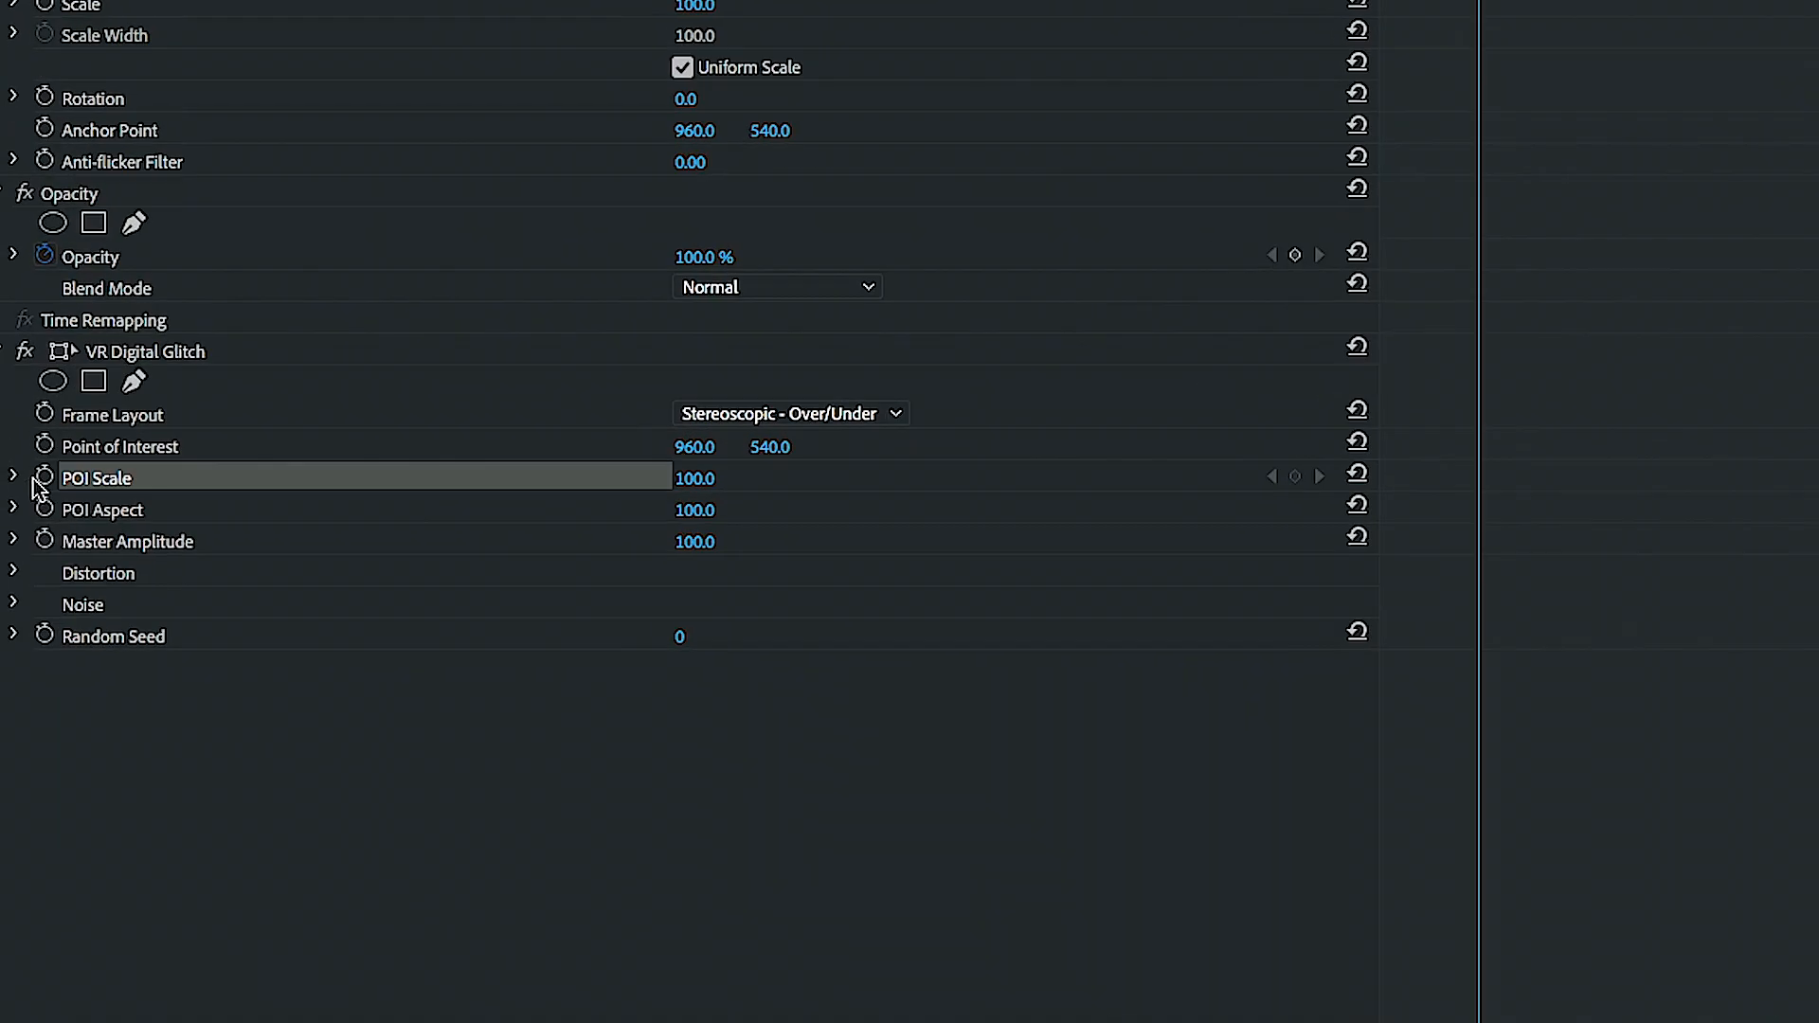
- Turn on POI Scale keyframing and set two neighbouring keyframes, the first at 0 and the second at 22
click(17, 358)
click(694, 479)
text(0)
click(1471, 485)
drag(1467, 483, 1464, 476)
click(685, 479)
text(22)
key(Return)
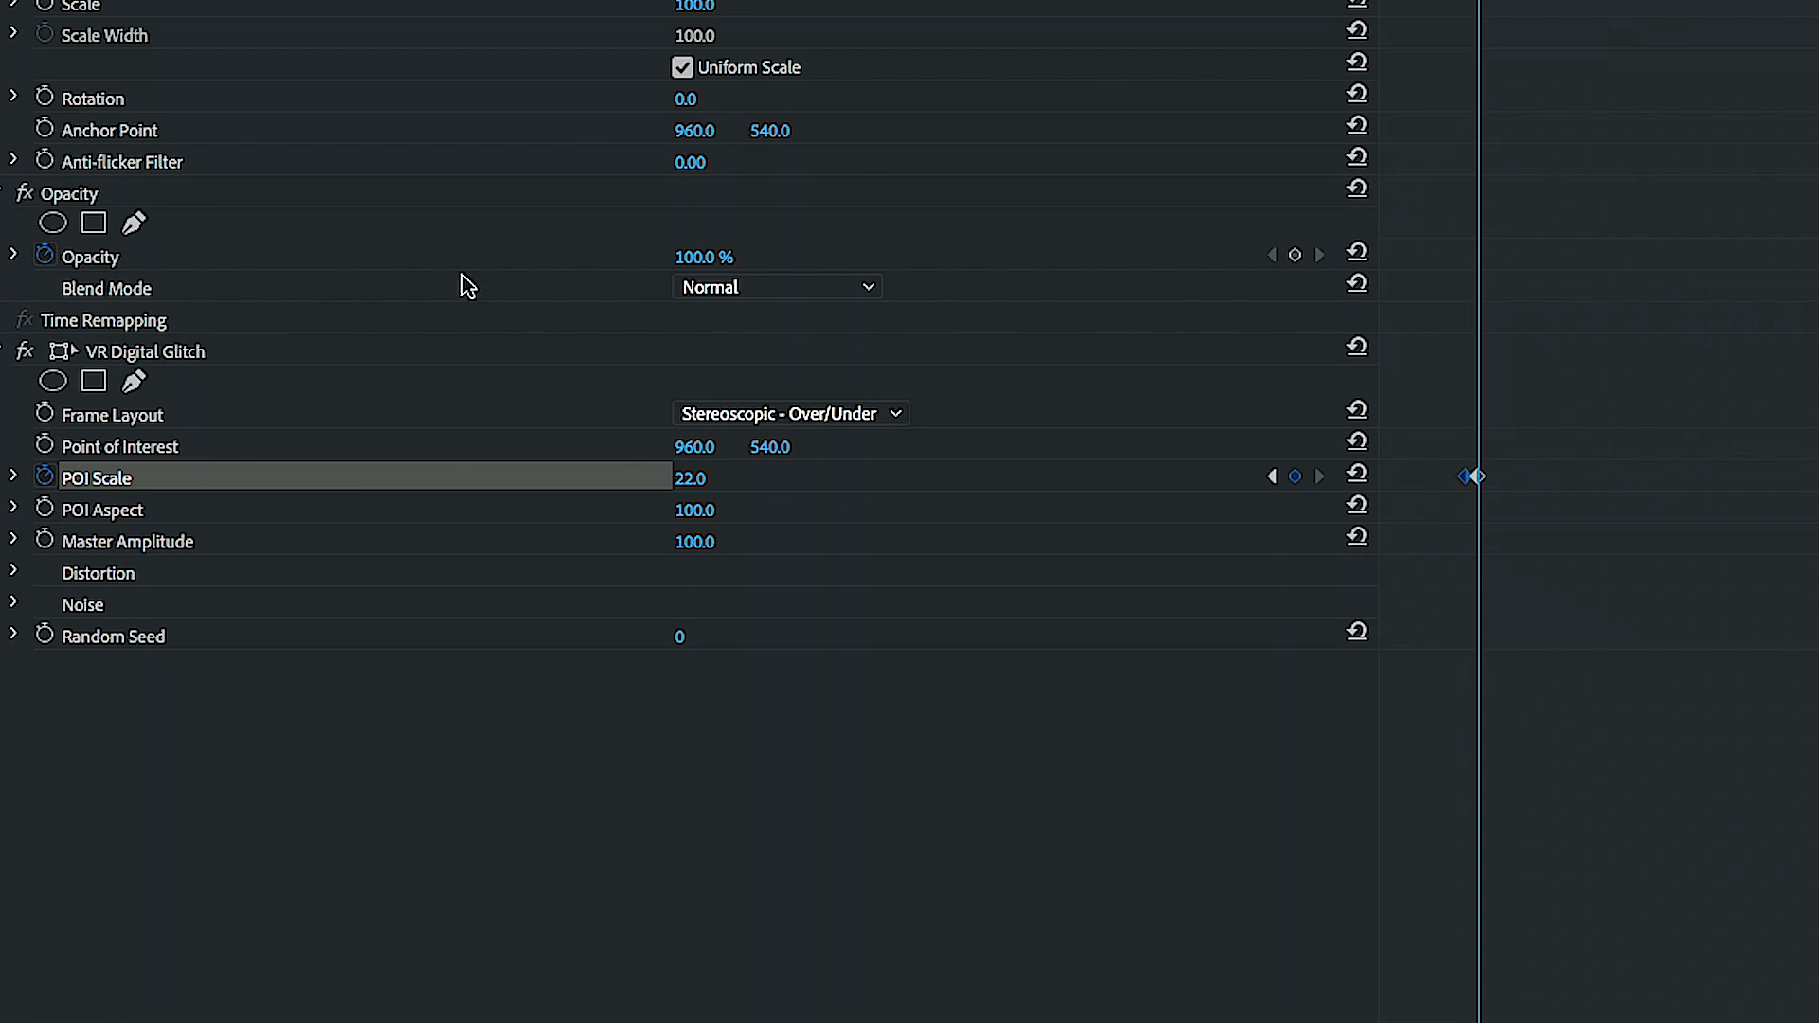
- Add a POI Scale keyframe of 0 one frame further on and play back the short glitch
key(Right)
click(692, 479)
text(0)
key(Return)
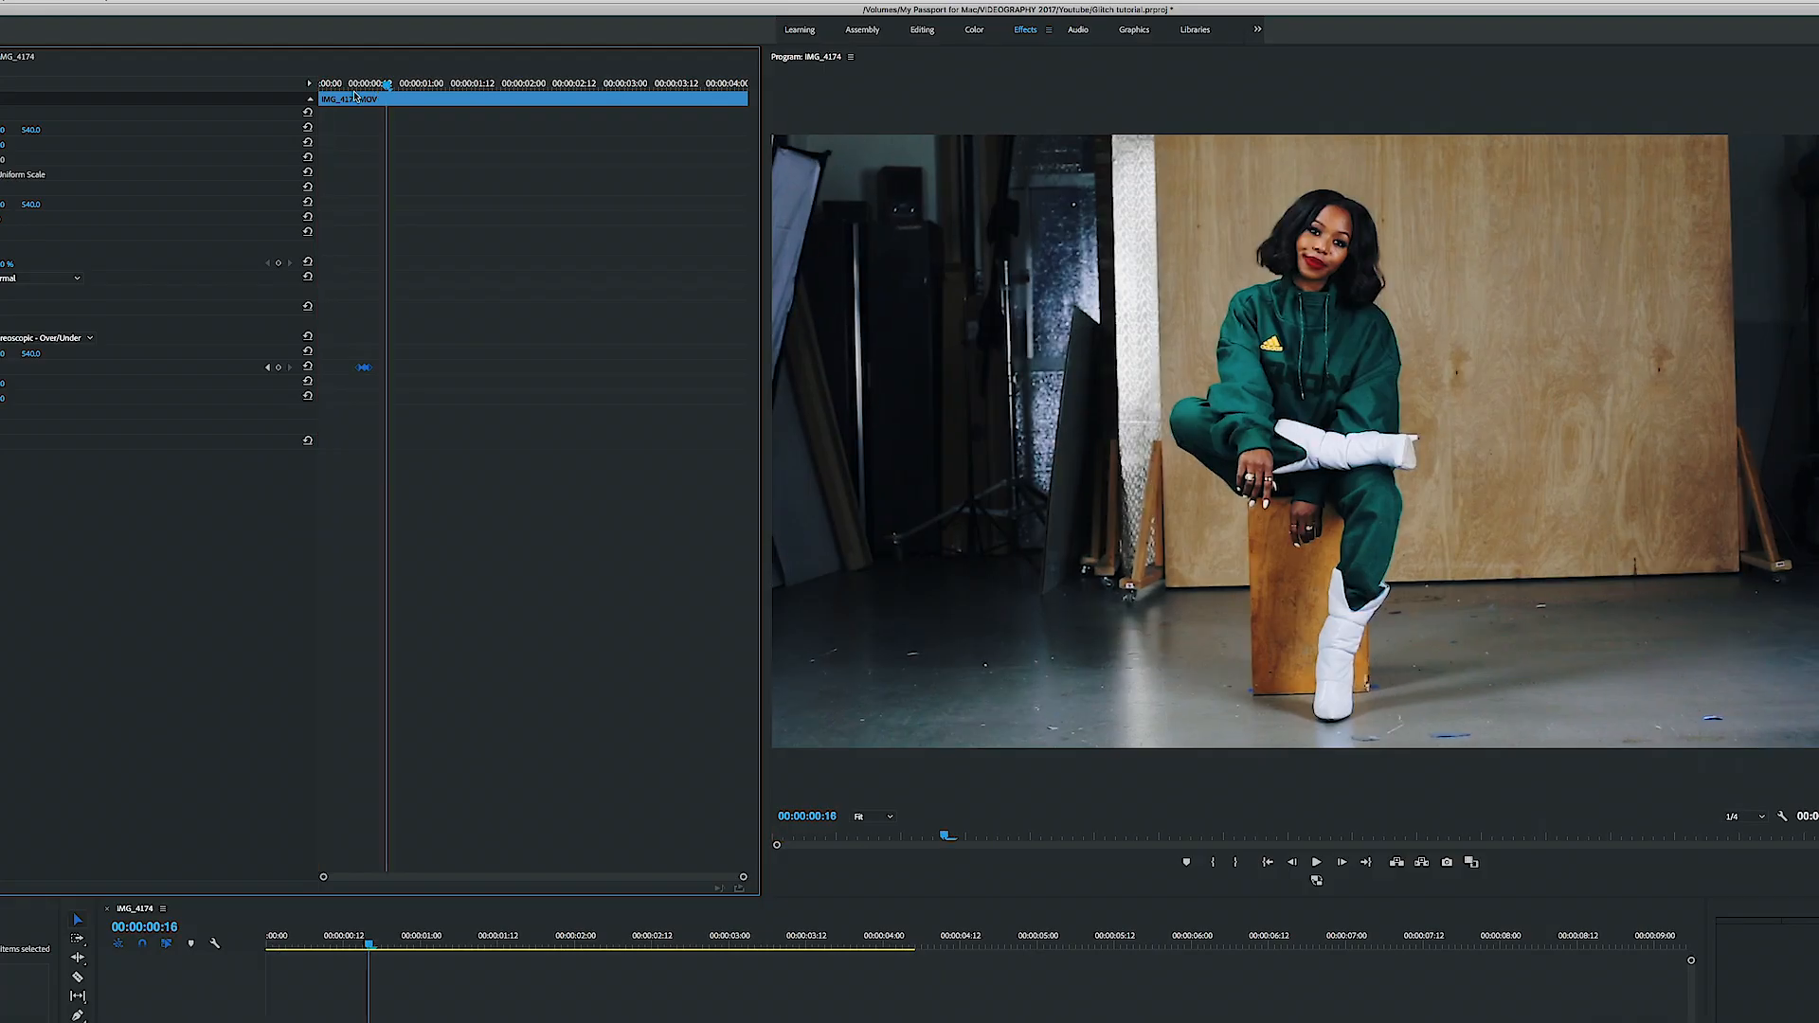
key(space)
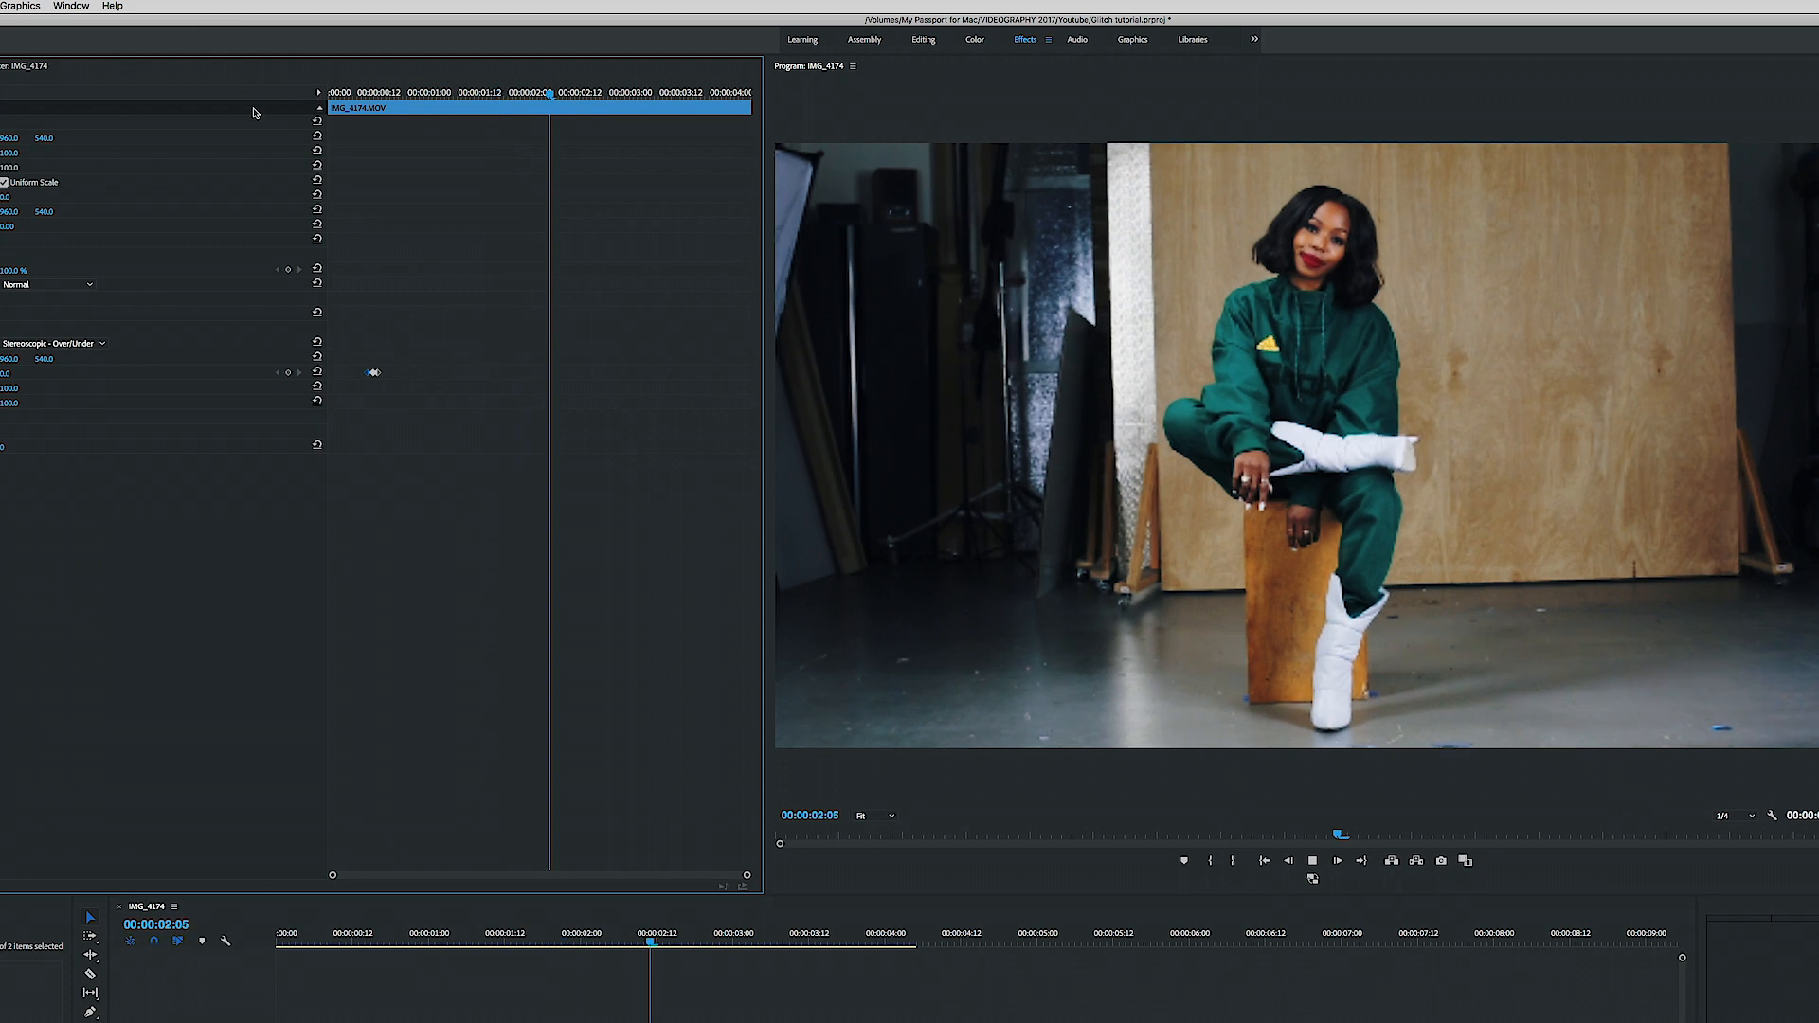
key(Home)
- Delete all POI Scale keyframes and set POI Scale to 100
drag(397, 396, 359, 365)
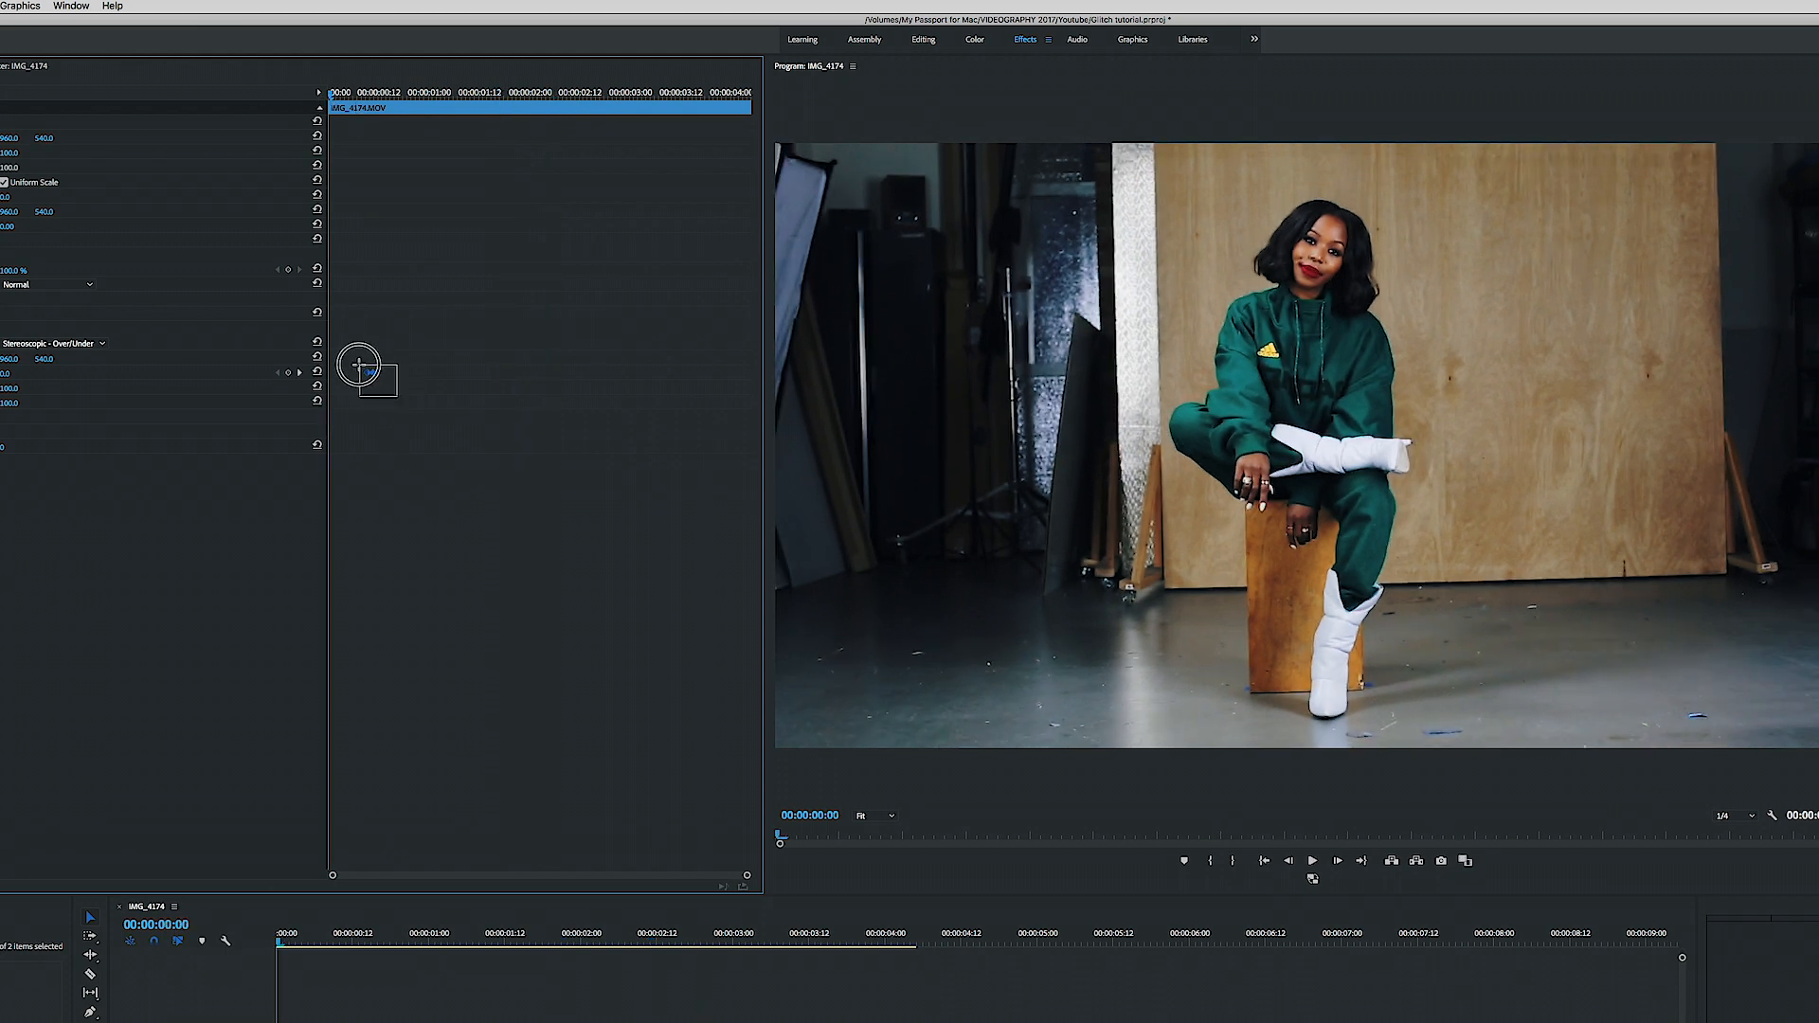
mouse_move(1584, 504)
mouse_down()
mouse_move(1523, 461)
mouse_move(1591, 477)
mouse_up()
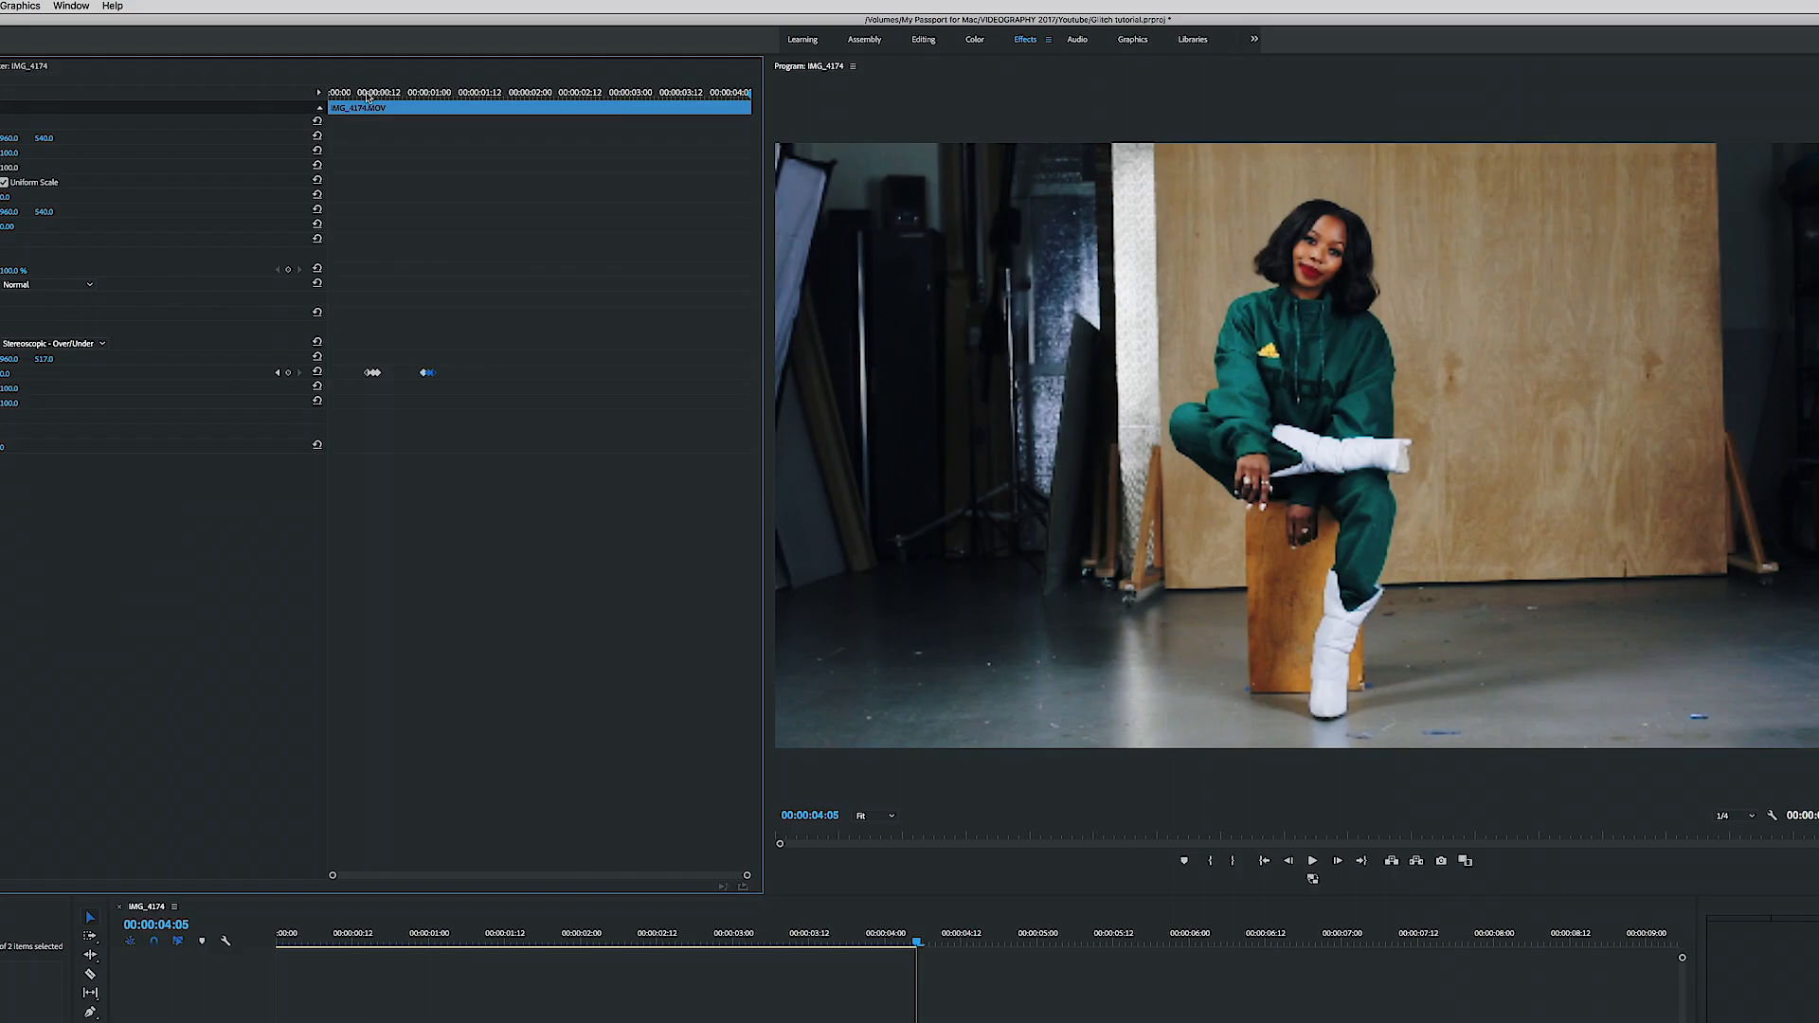
key(space)
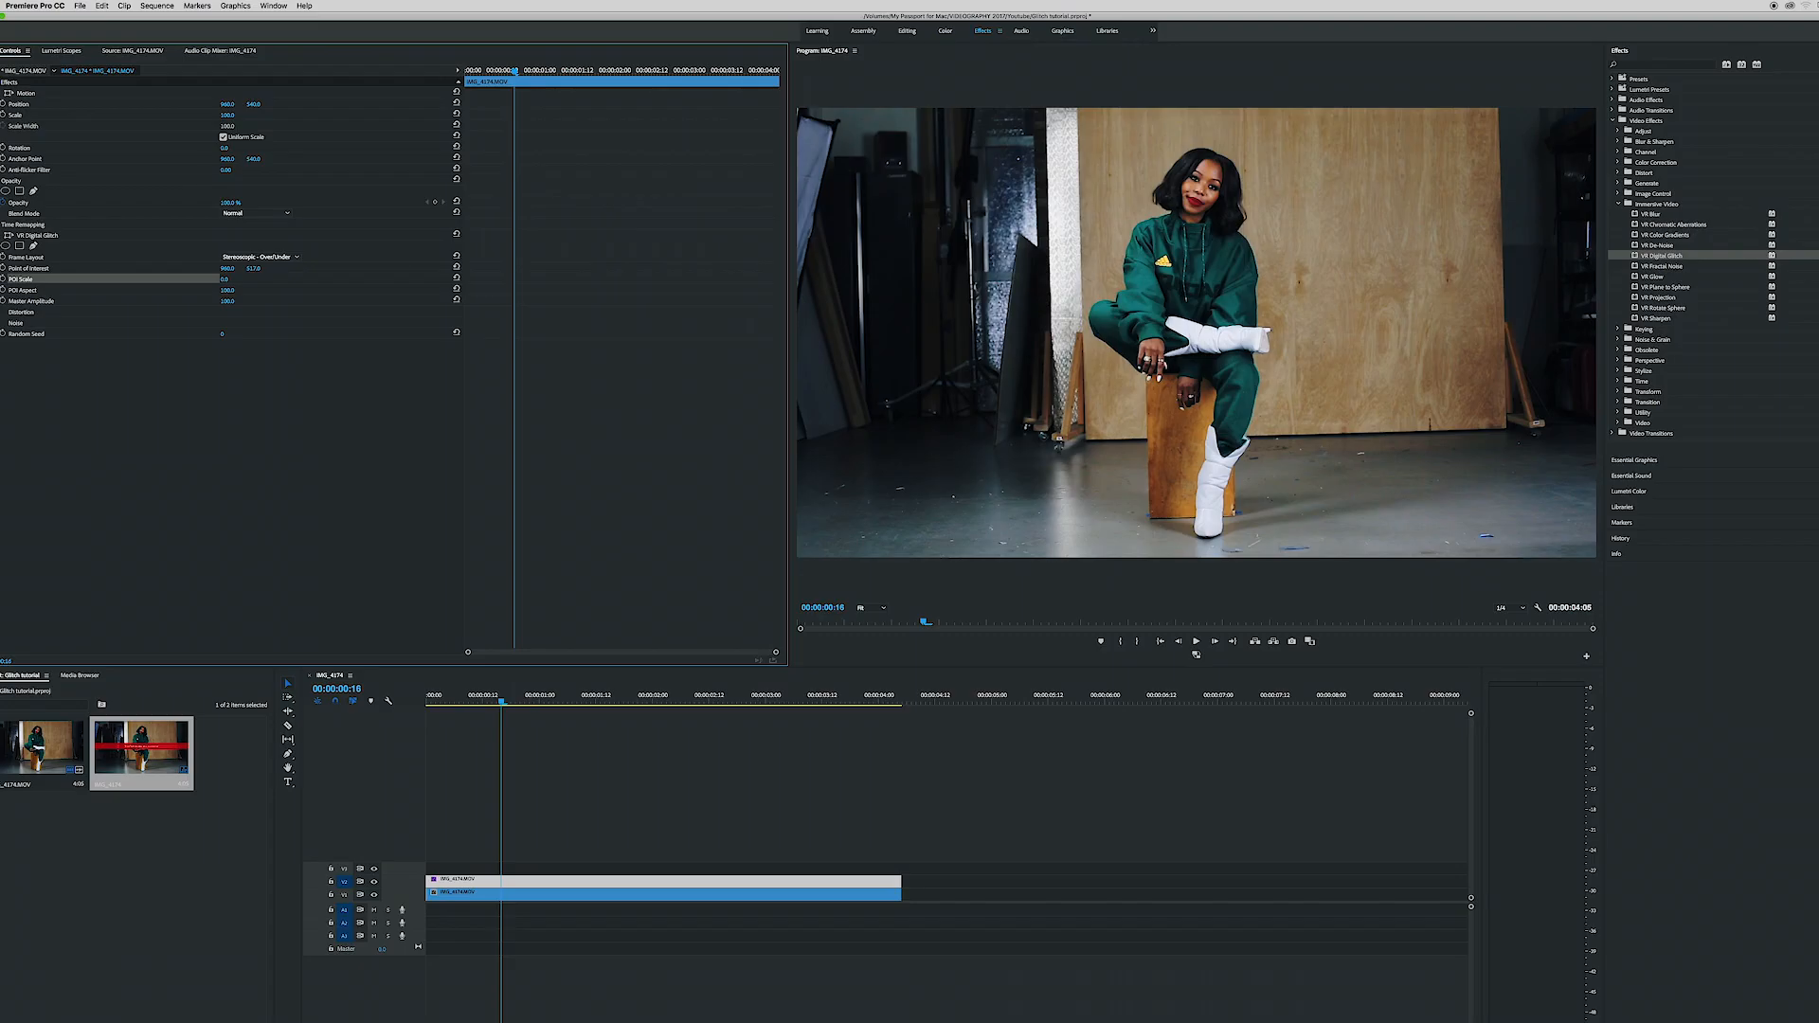
drag(229, 284, 322, 284)
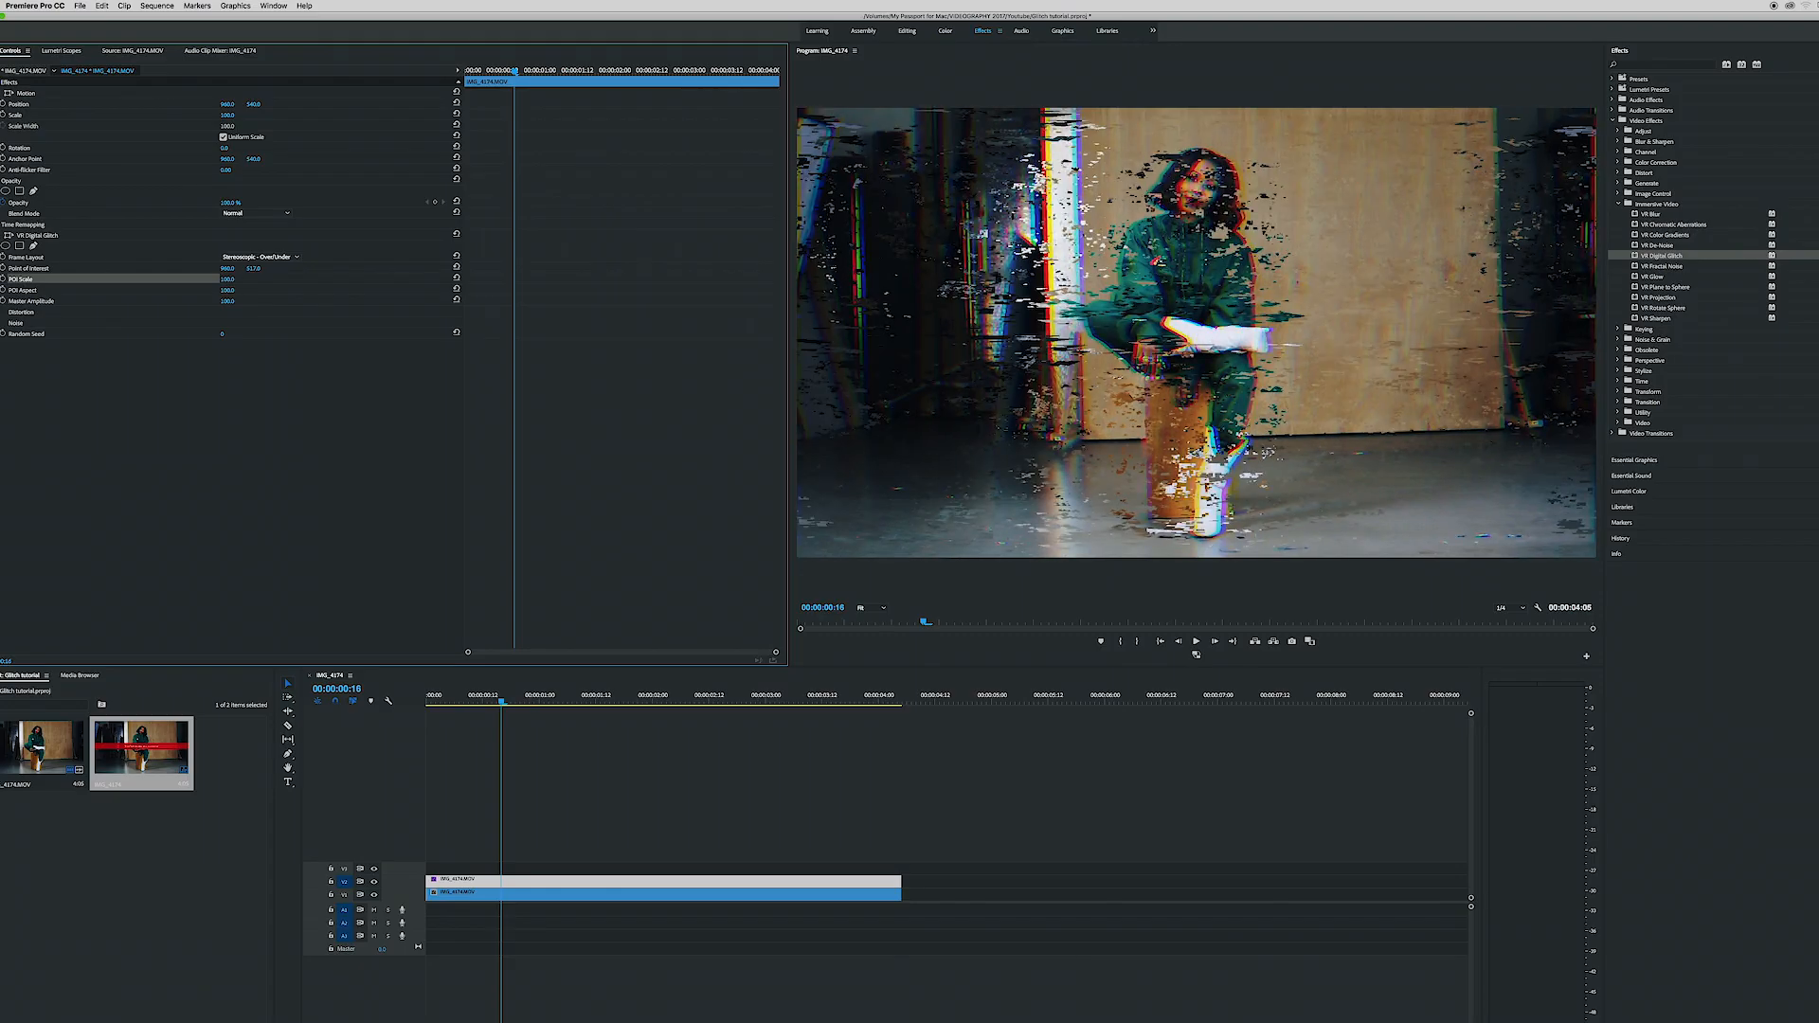
- Expand the glitch effect's Distortion settings and set Color Distortion to 100
click(1, 312)
drag(227, 323, 179, 323)
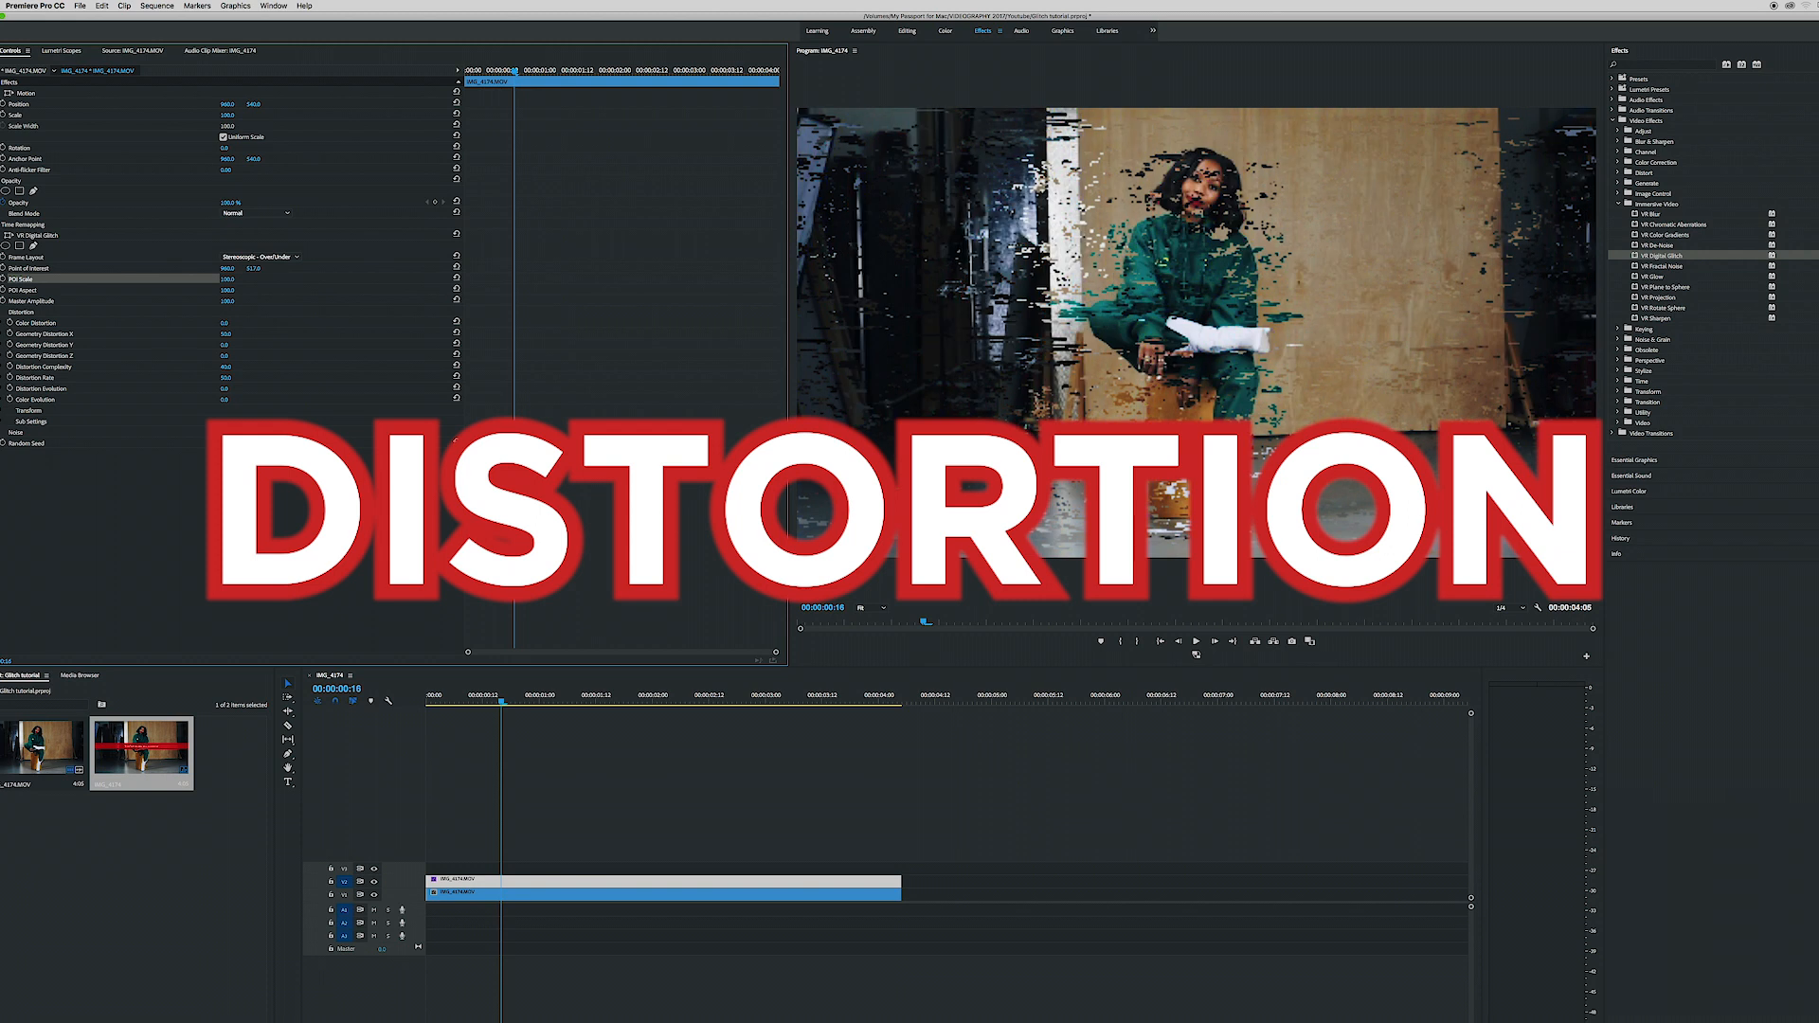
drag(179, 323, 274, 323)
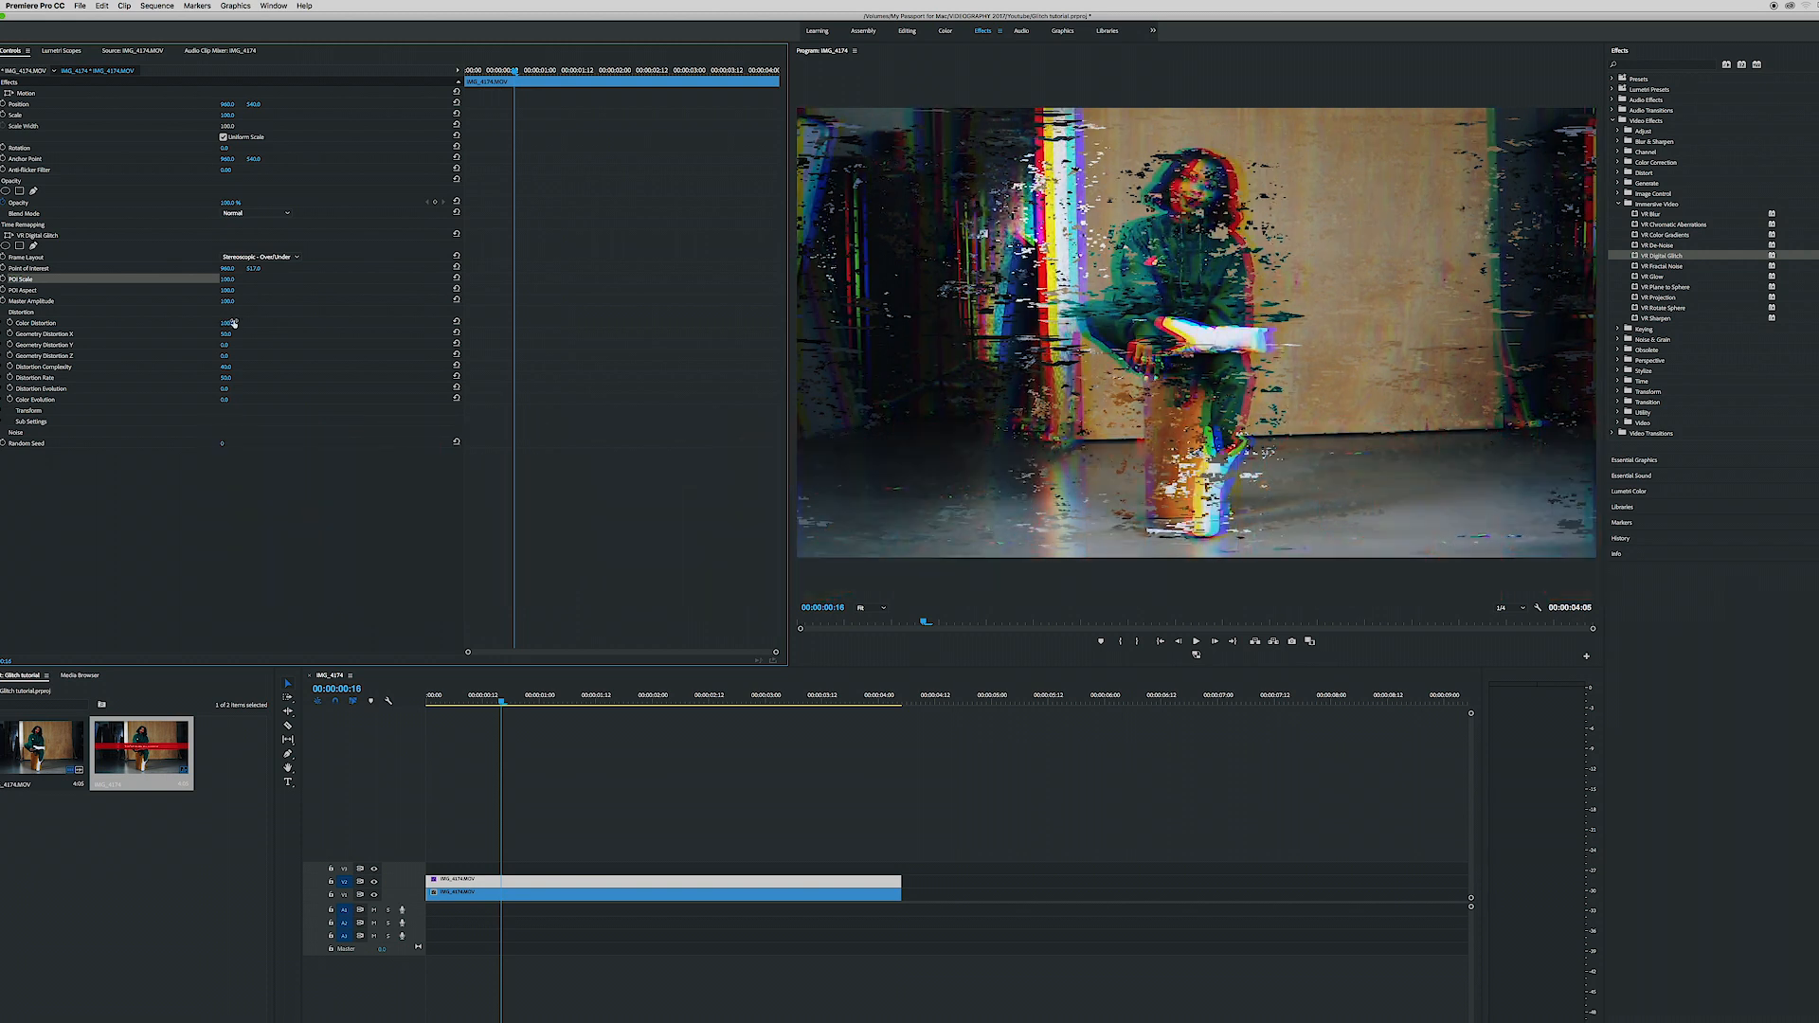
- Keyframe Master Amplitude around 00:00:00:16 so it goes from 0 to 100 and back to 0
click(3, 301)
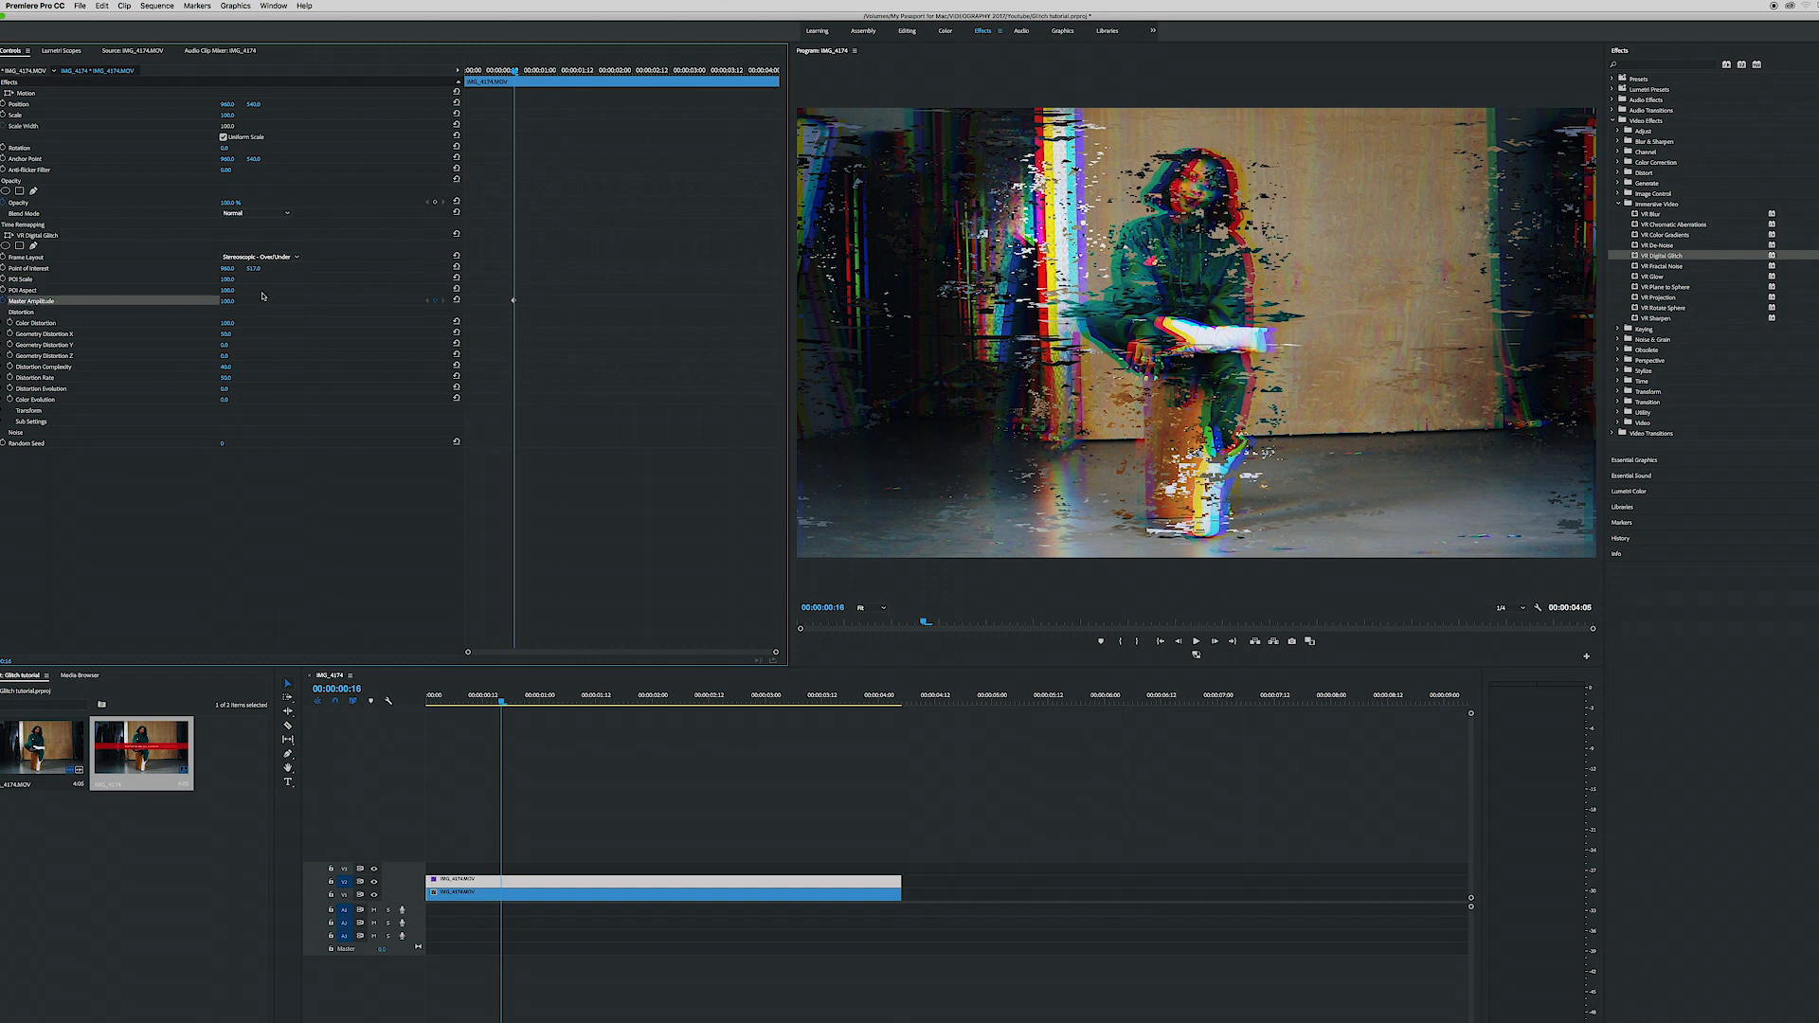
drag(227, 305, 133, 305)
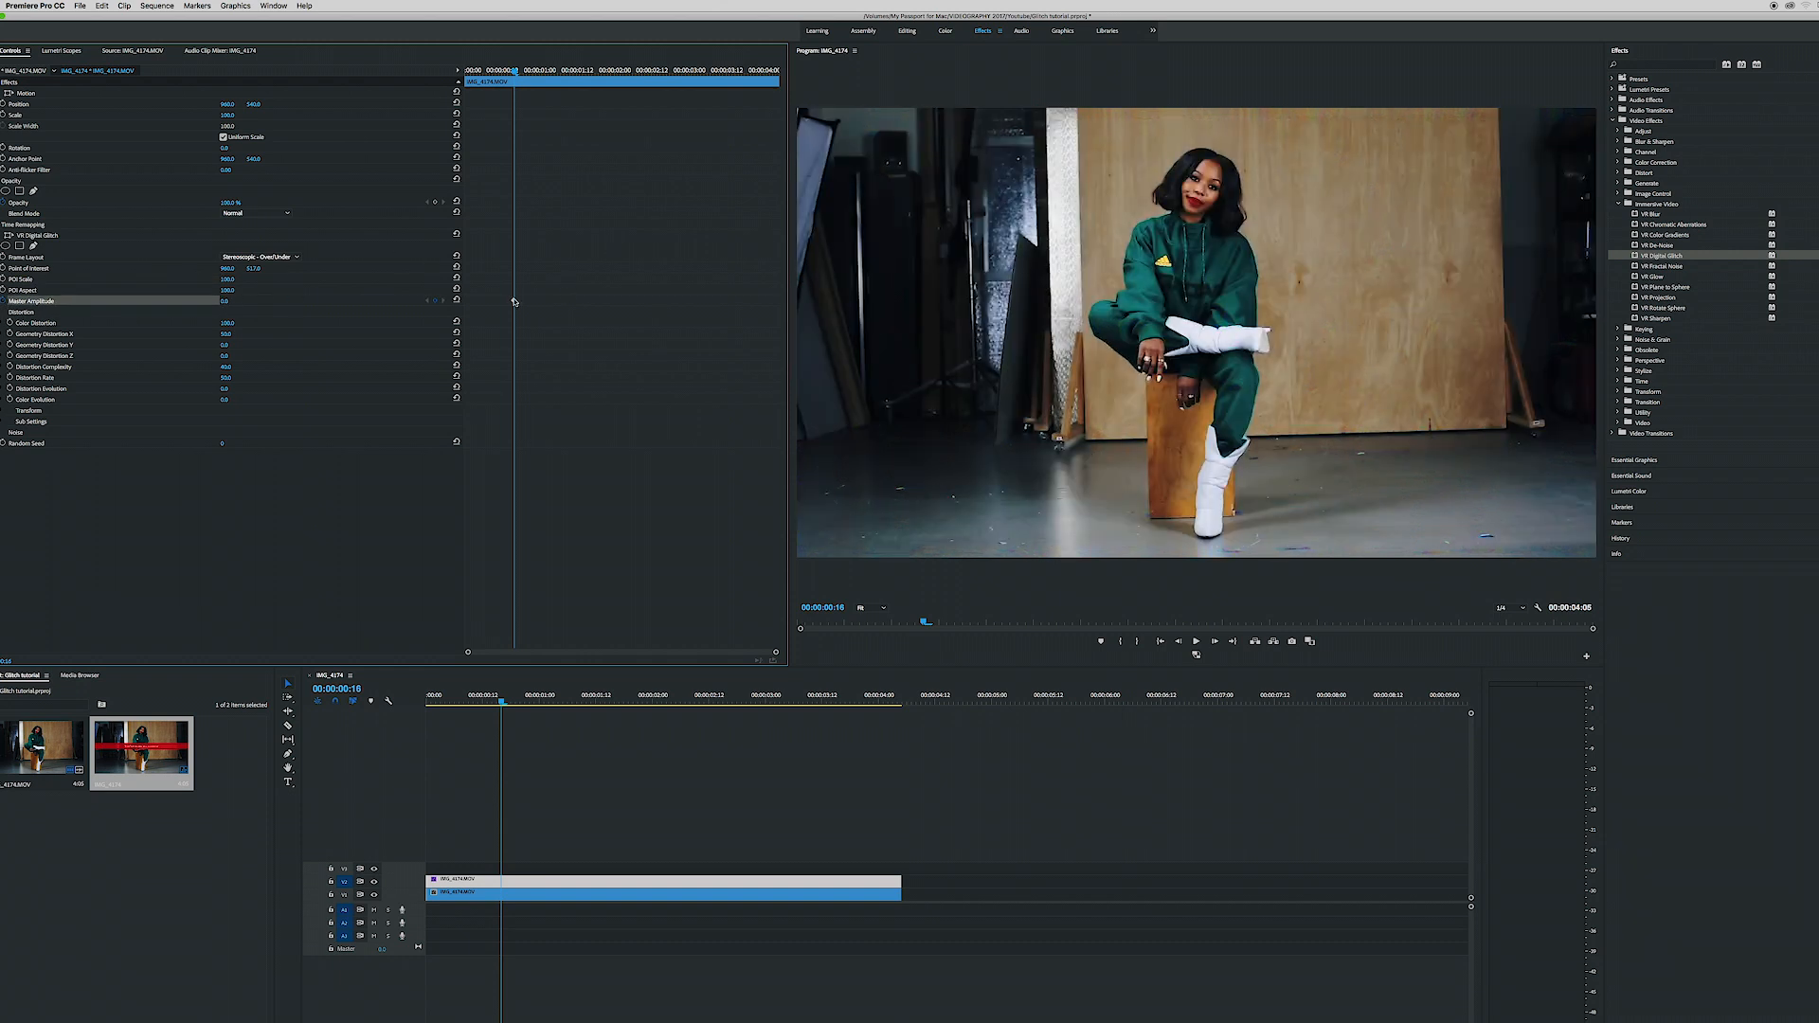
drag(508, 302, 507, 302)
drag(229, 303, 327, 303)
drag(515, 70, 518, 70)
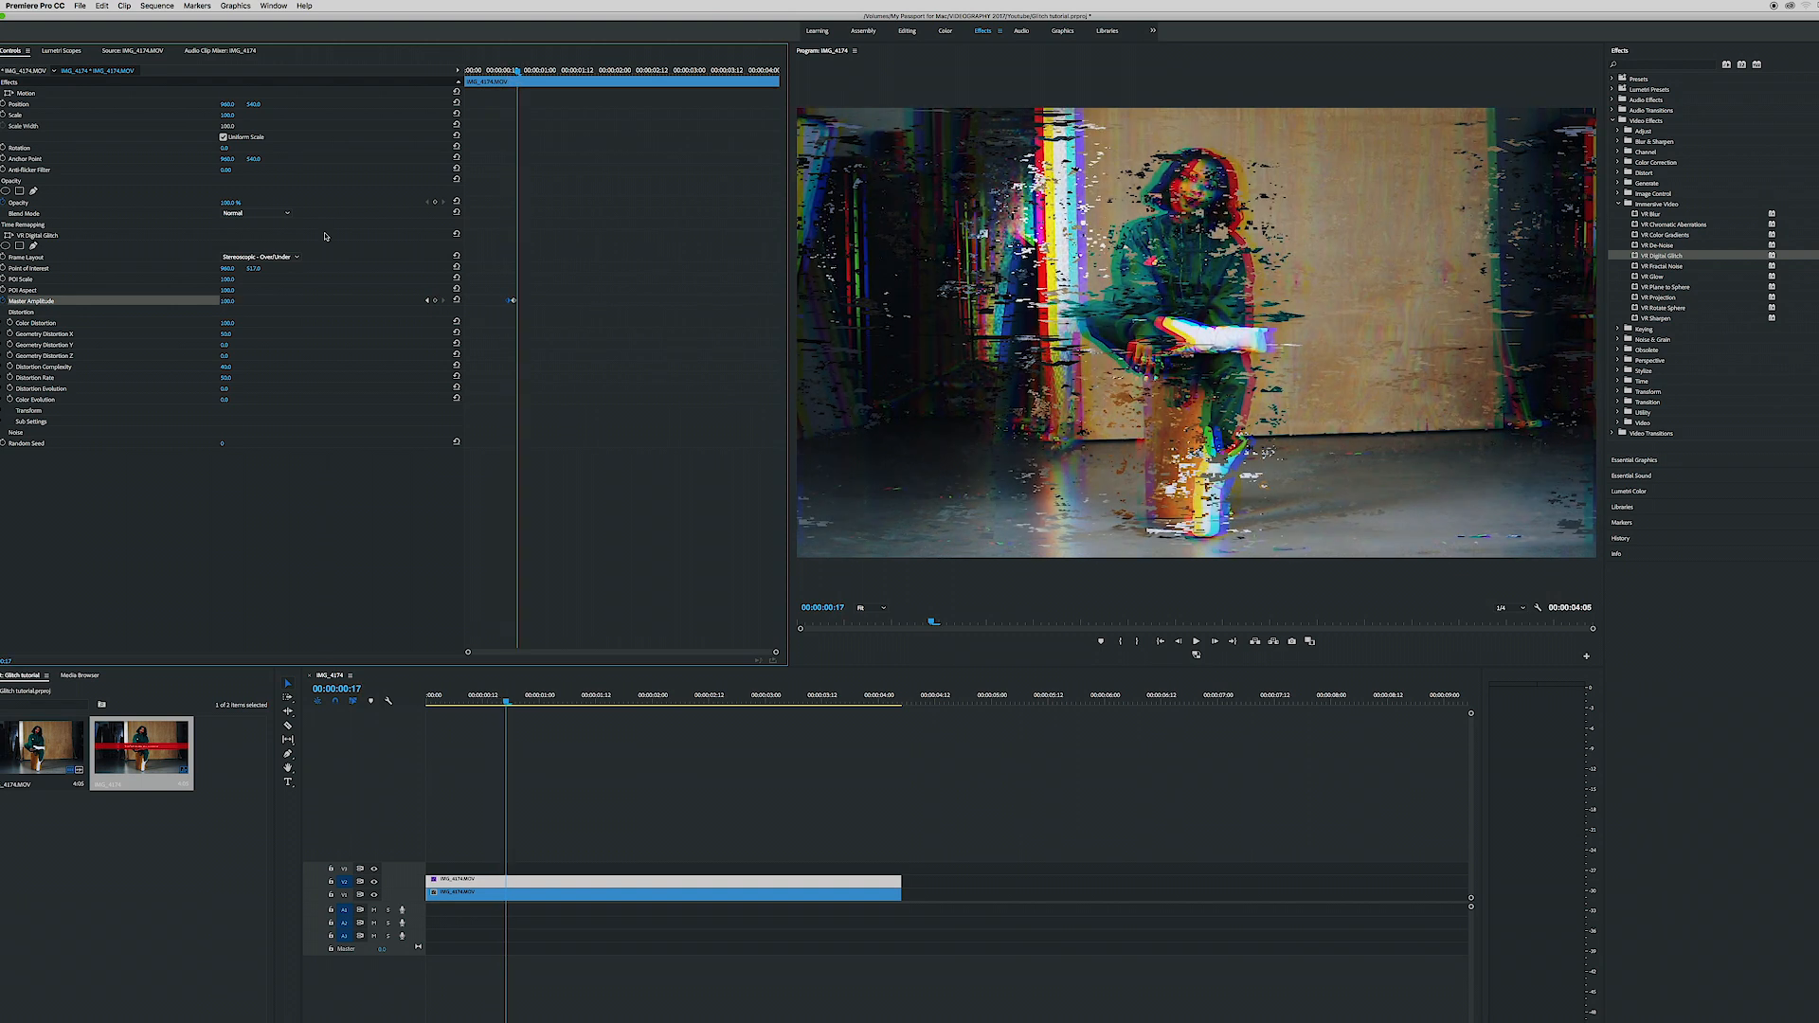
drag(226, 304, 133, 304)
- Keyframe Color Distortion at the first Master Amplitude keyframe, starting at 10 and rising to 100 at the neighbouring keyframe
drag(518, 71, 507, 70)
click(55, 599)
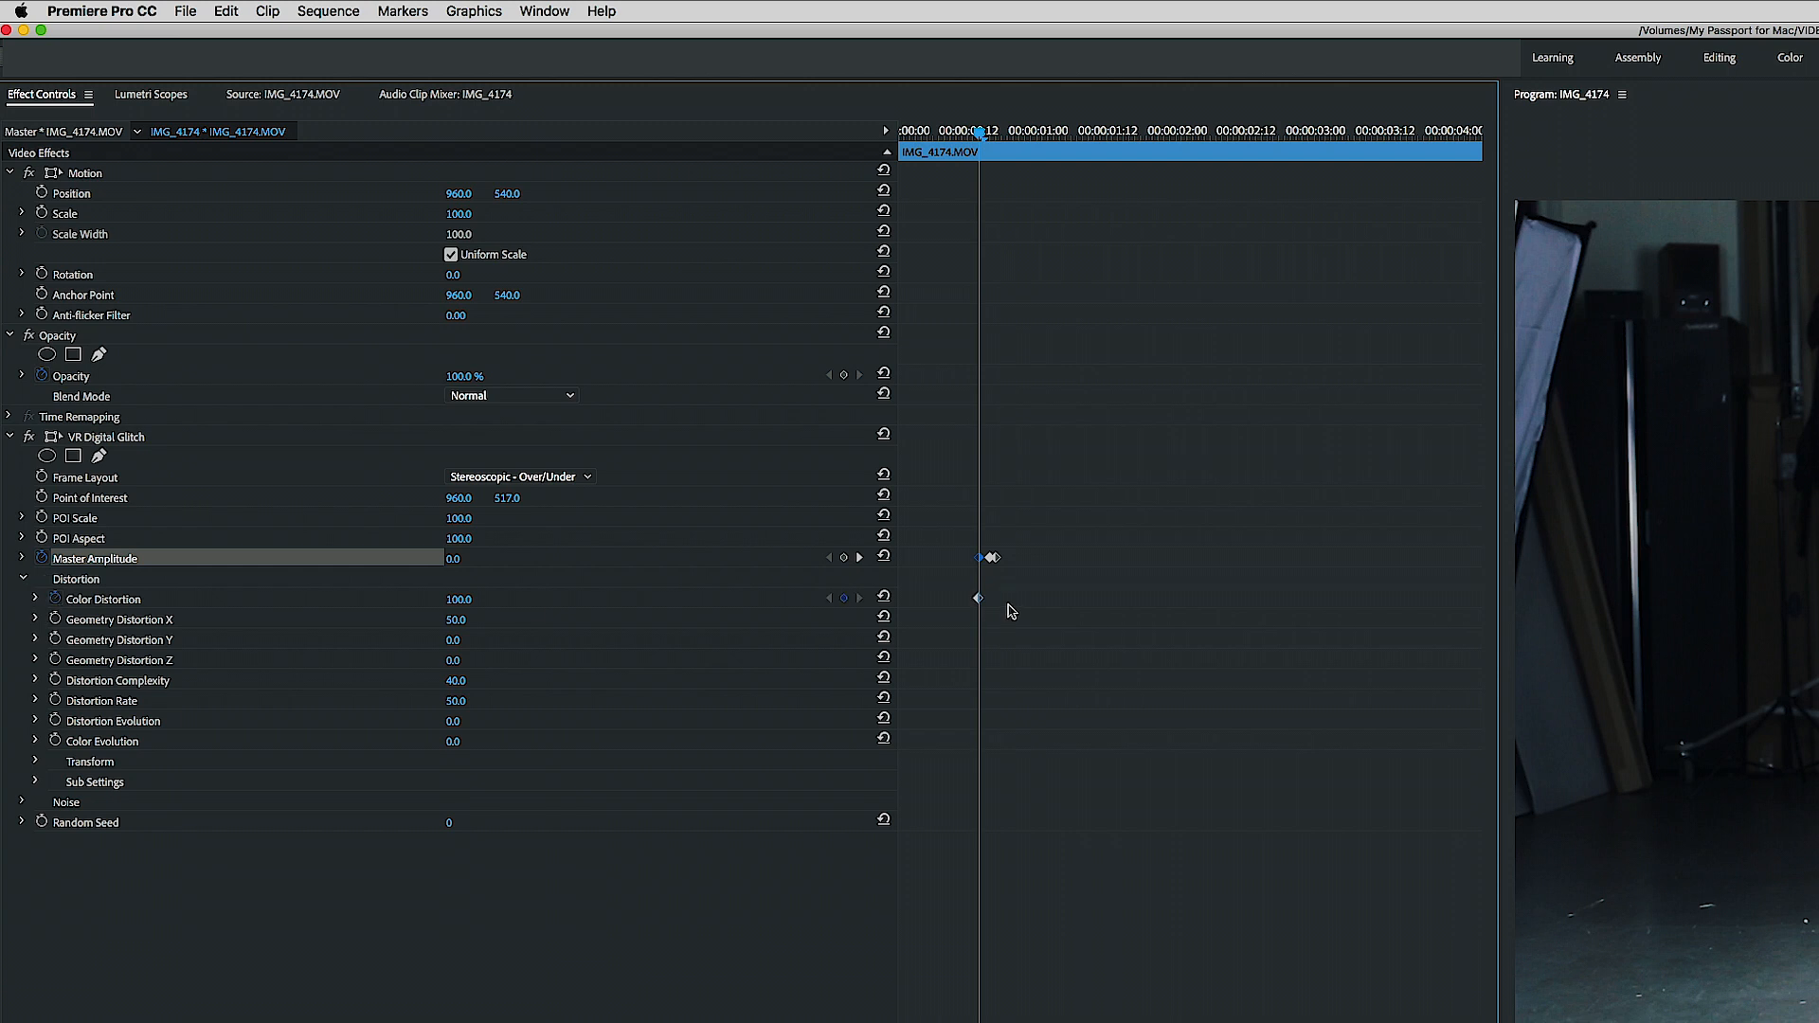
click(987, 597)
drag(987, 595, 988, 595)
drag(459, 599, 129, 604)
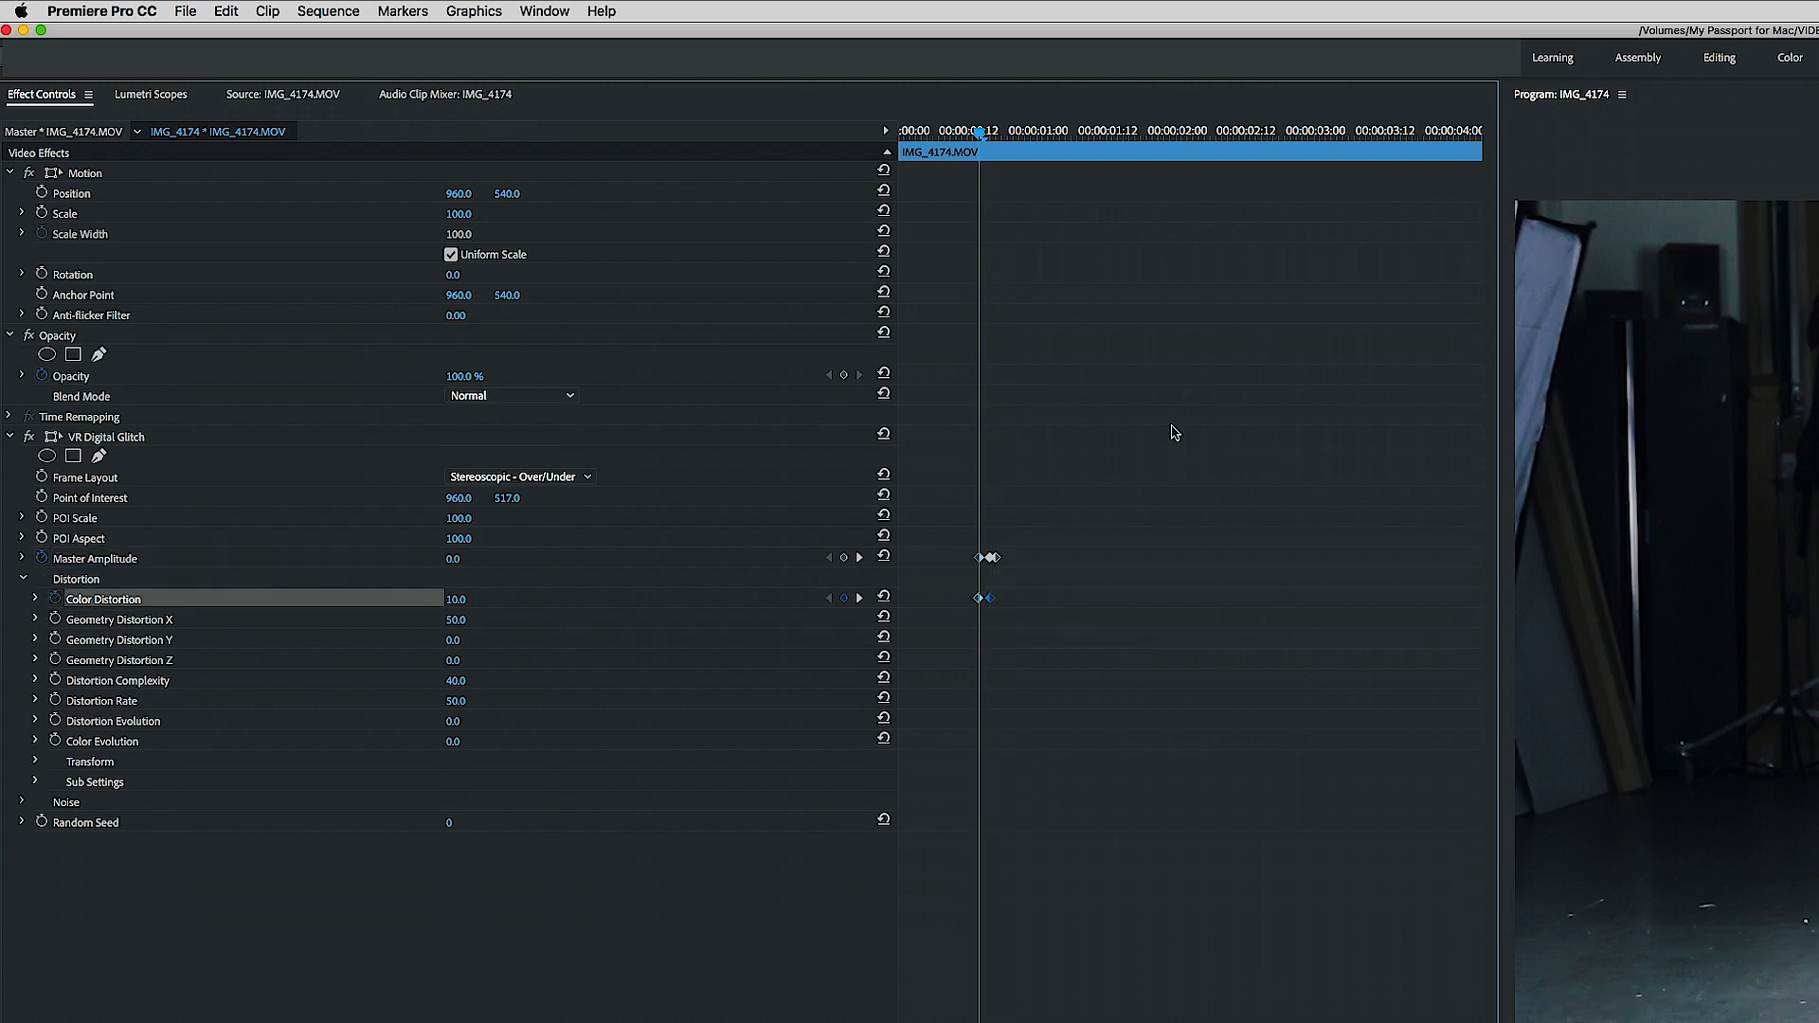
- Play back the keyframed glitch and delete all Master Amplitude and Color Distortion keyframes
click(939, 132)
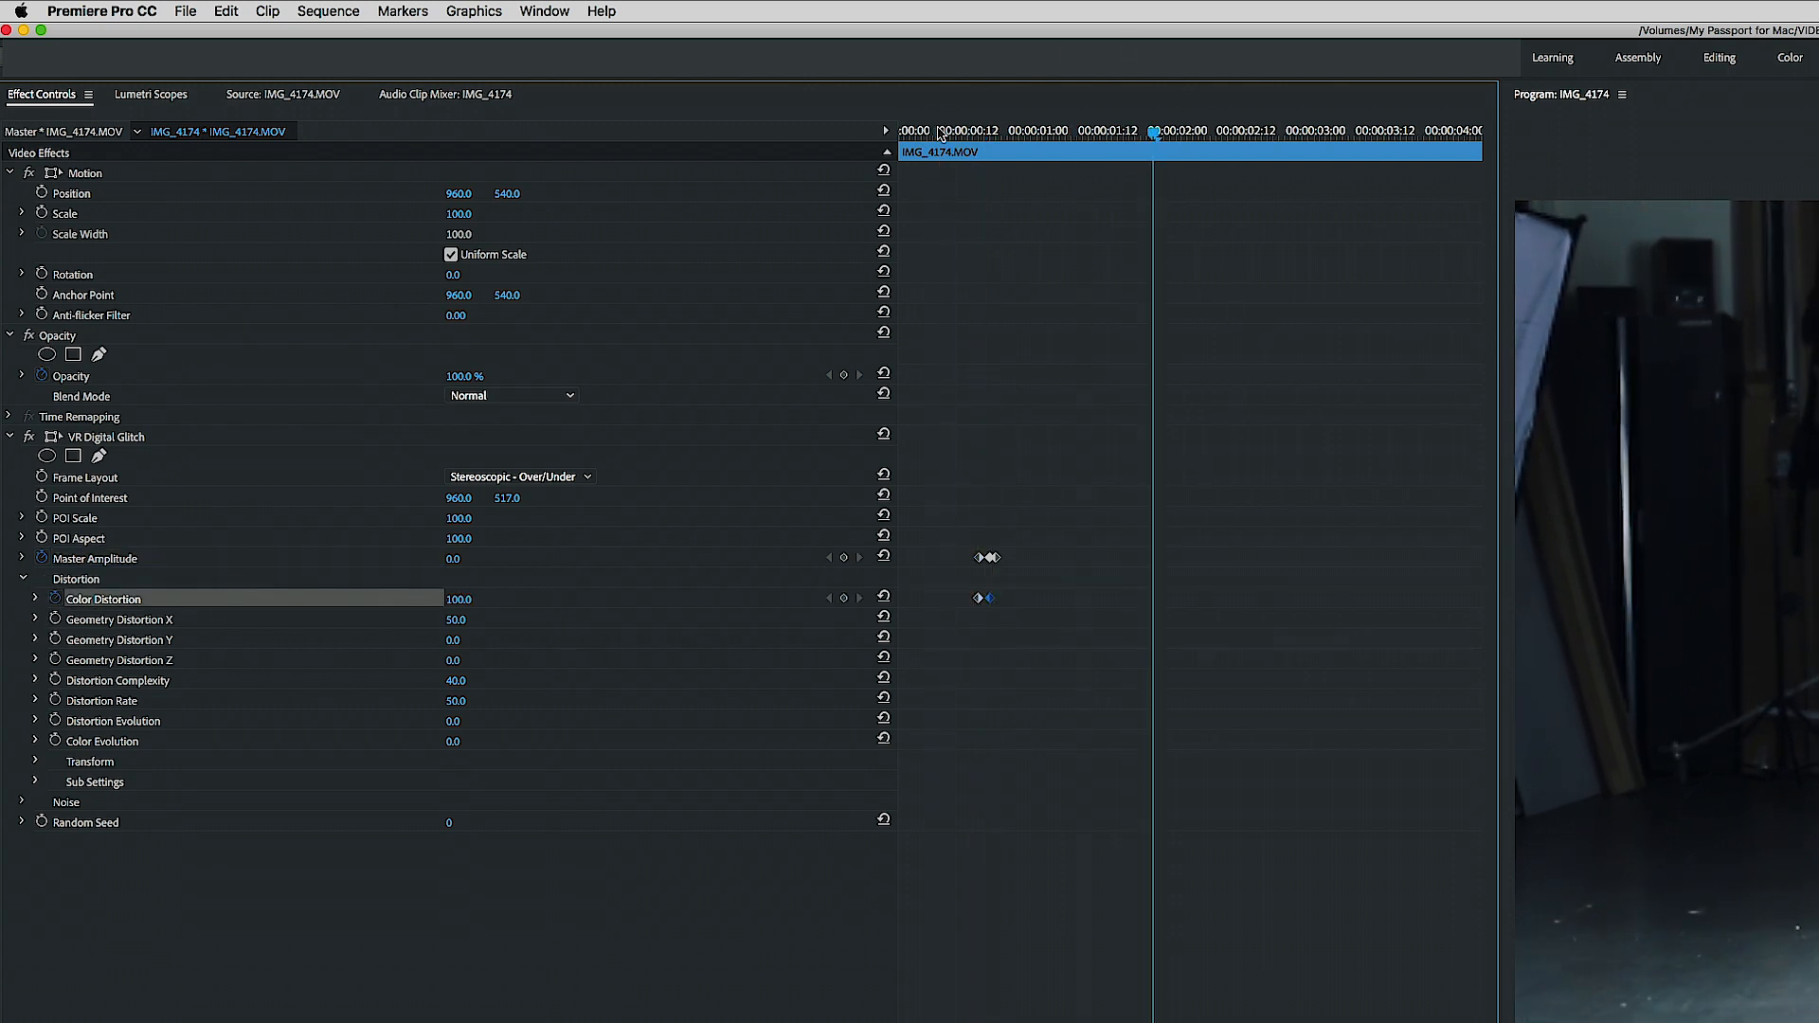
drag(956, 136, 991, 135)
drag(513, 71, 496, 76)
key(space)
click(492, 75)
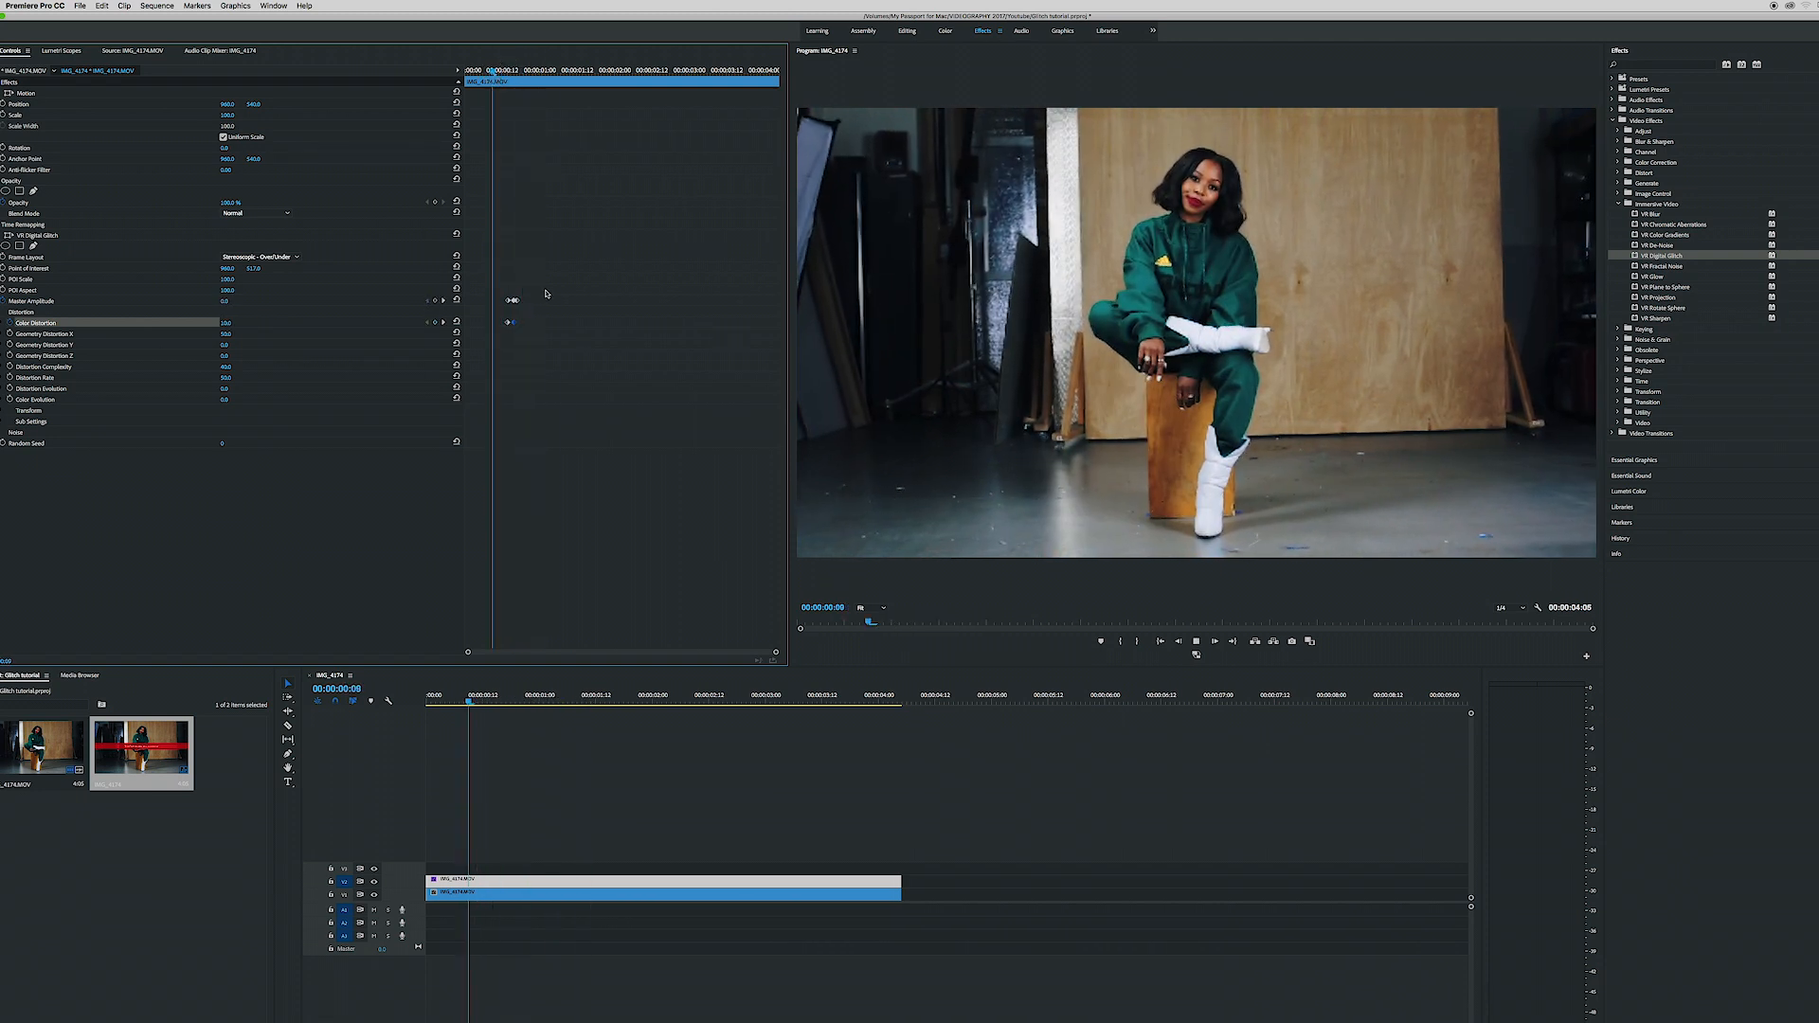
key(space)
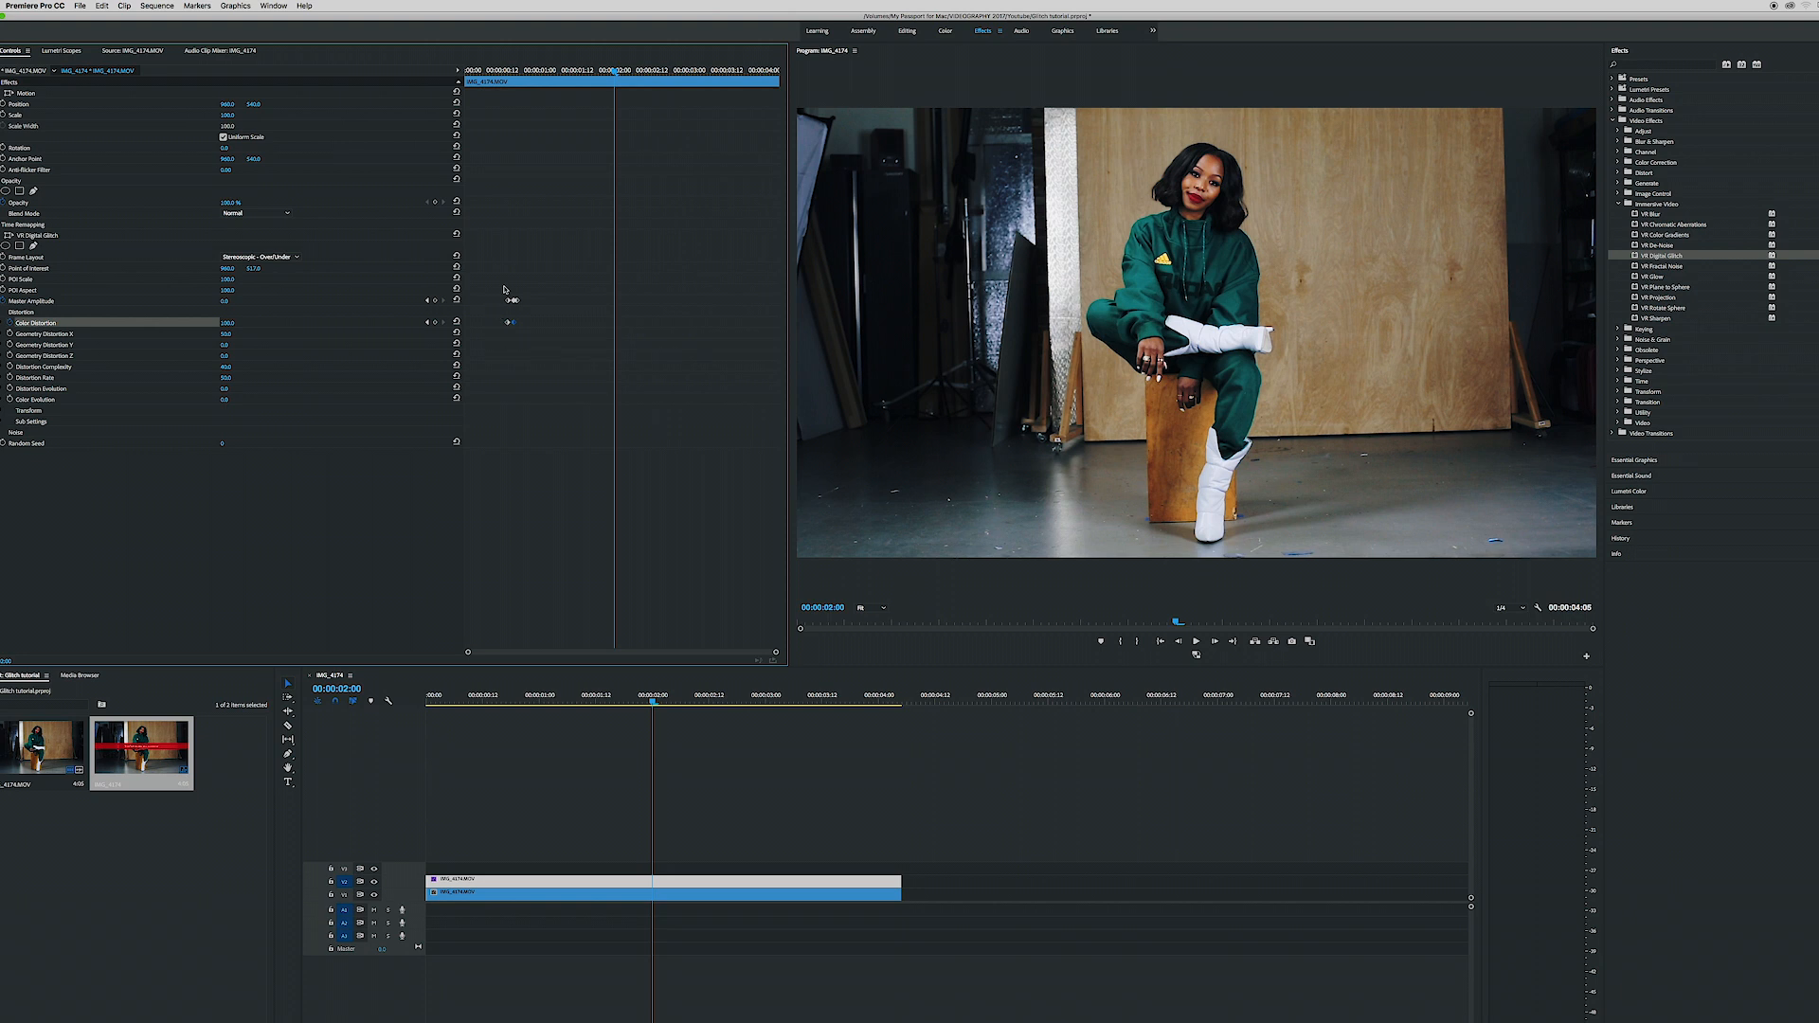
drag(504, 289, 536, 369)
key(Delete)
- Turn on Random Seed keyframing, add further keyframes with changed seed values, and play back the result
drag(537, 72, 523, 72)
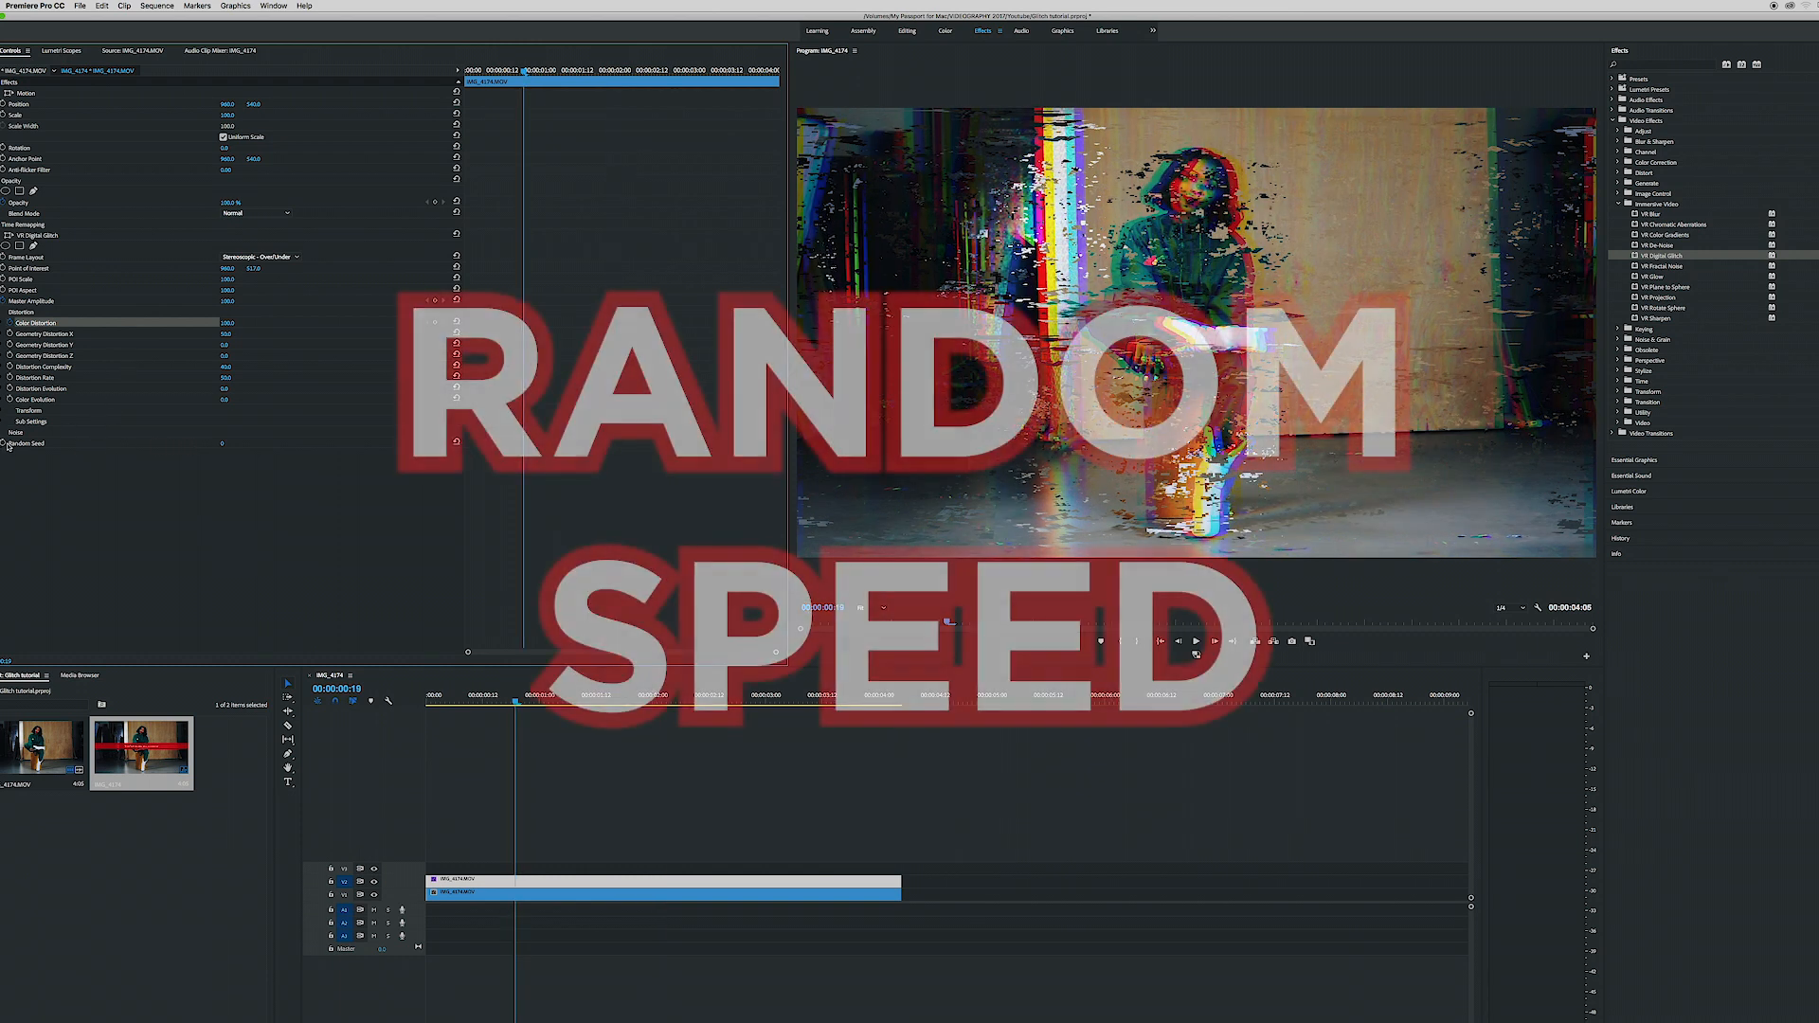
click(7, 445)
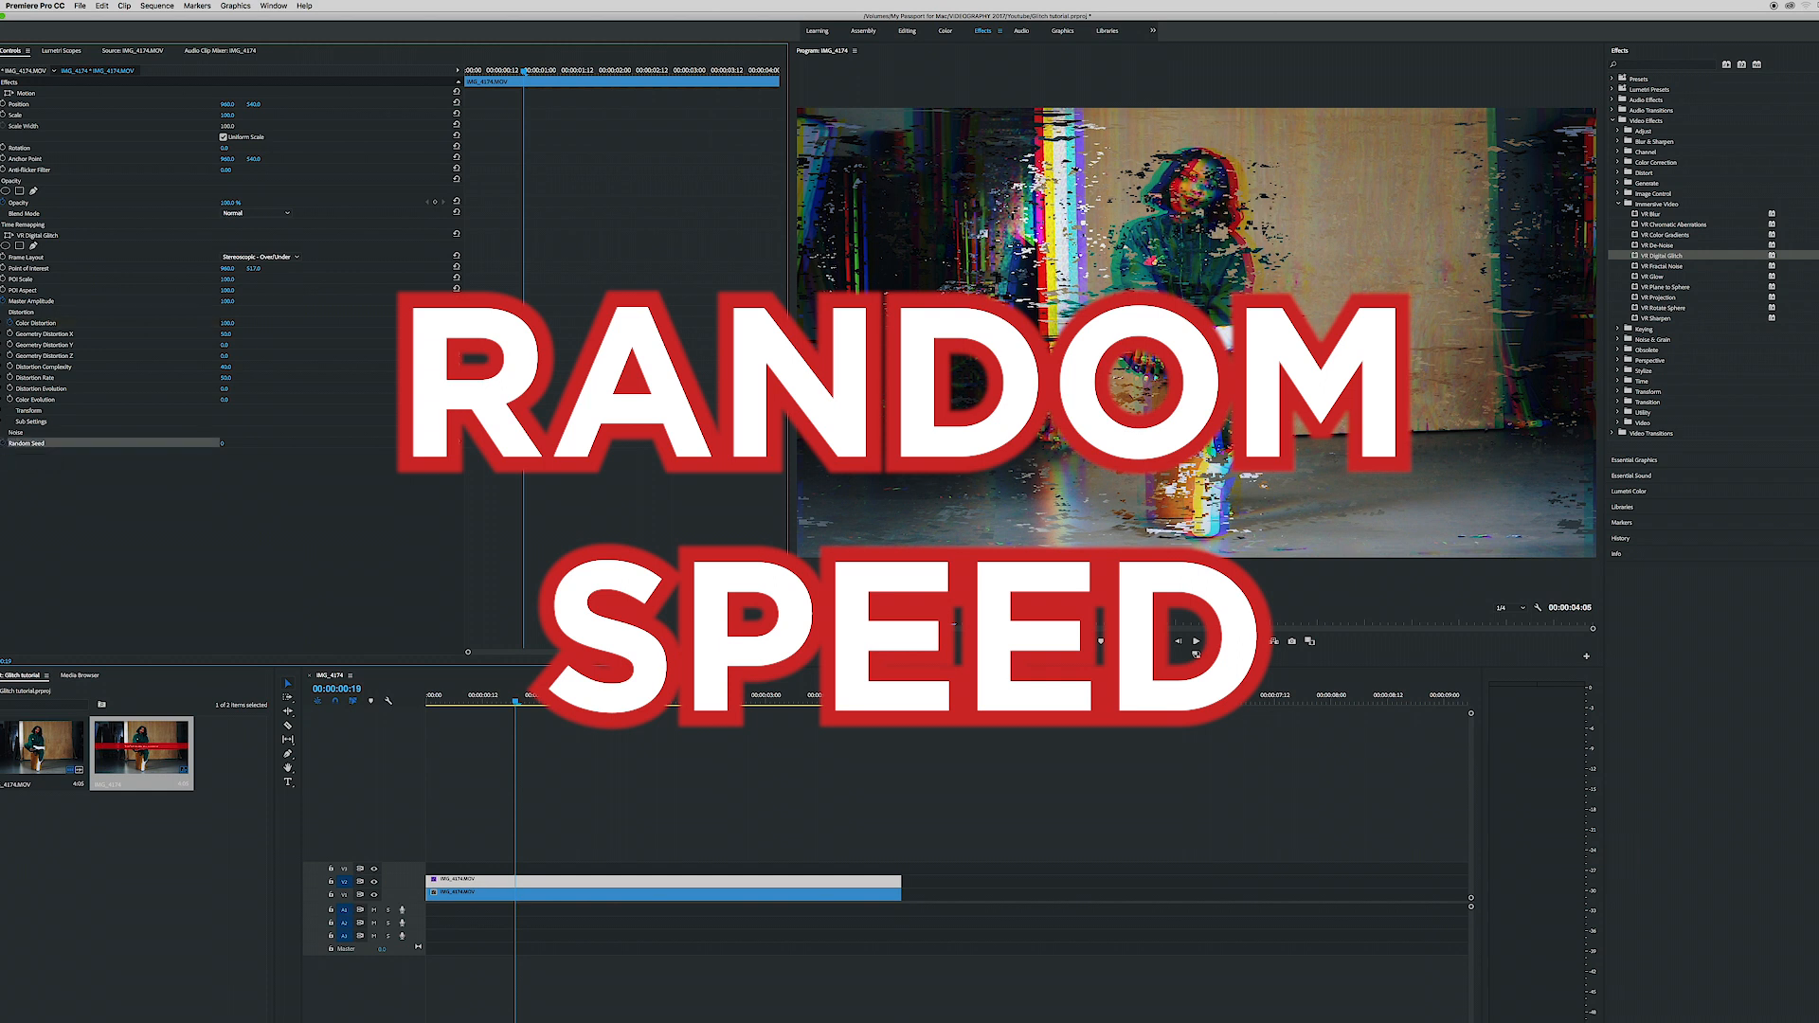
drag(223, 444, 485, 444)
drag(526, 75, 527, 73)
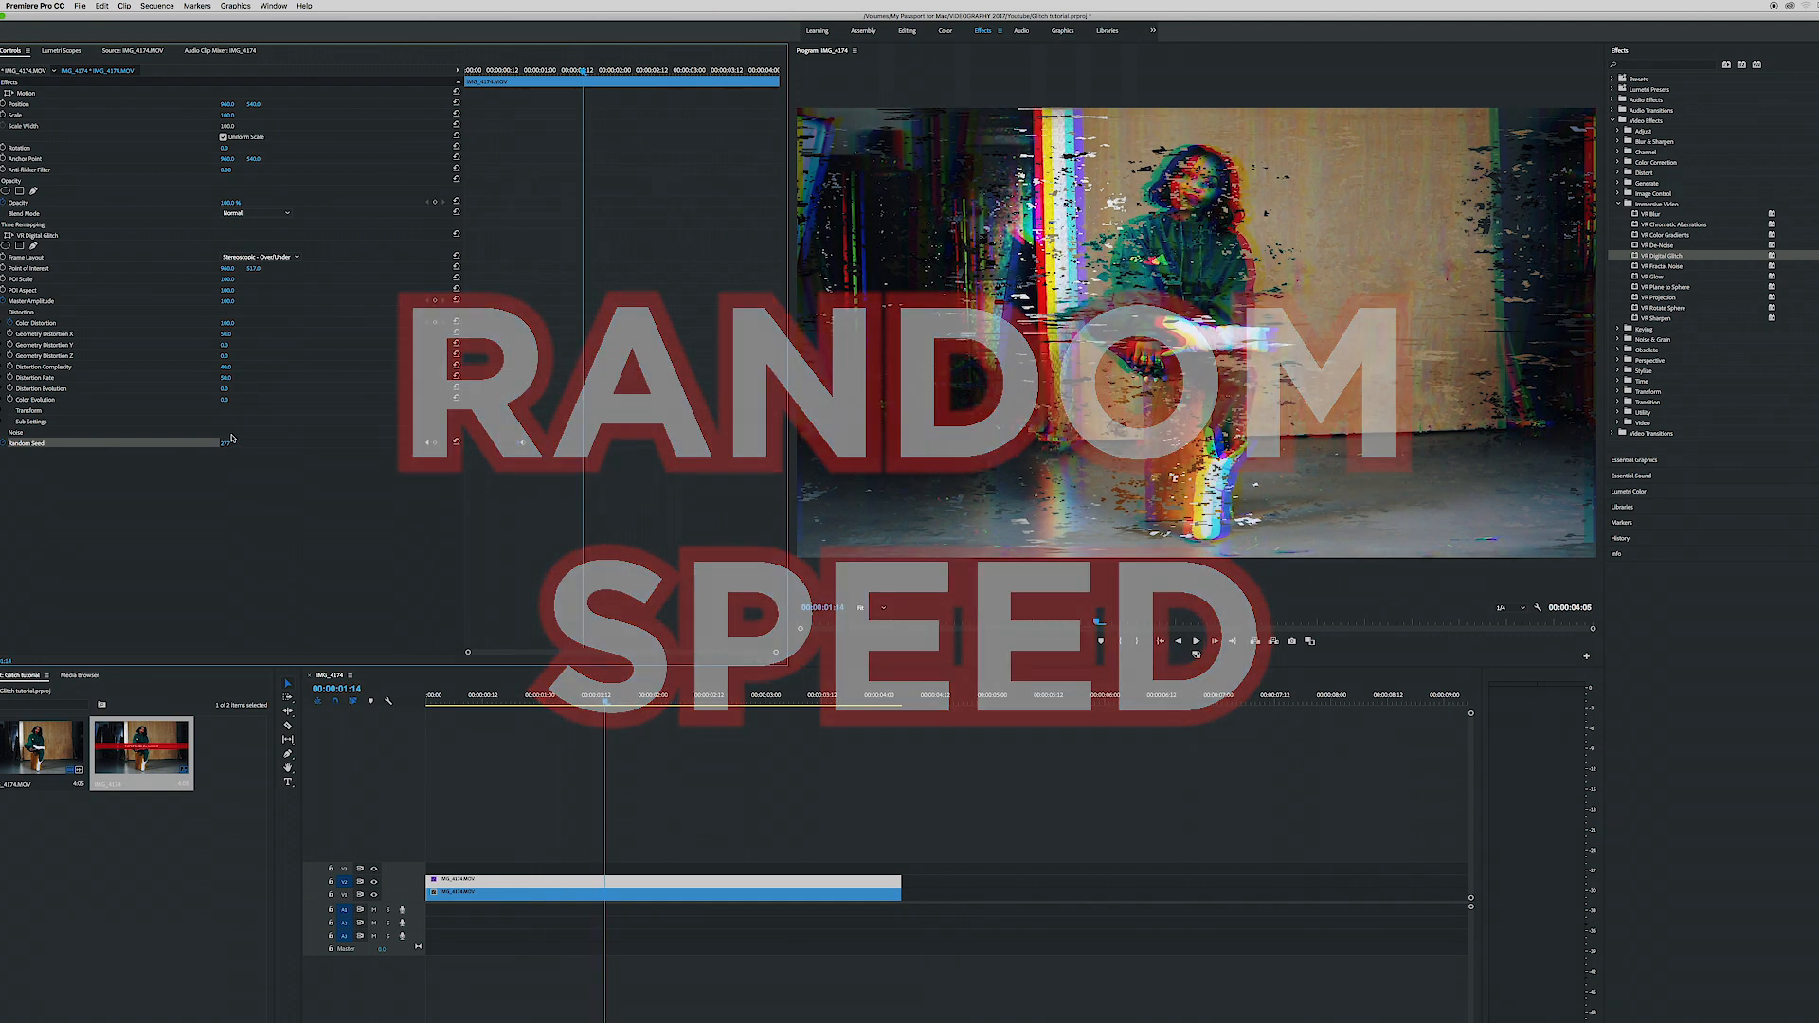
key(space)
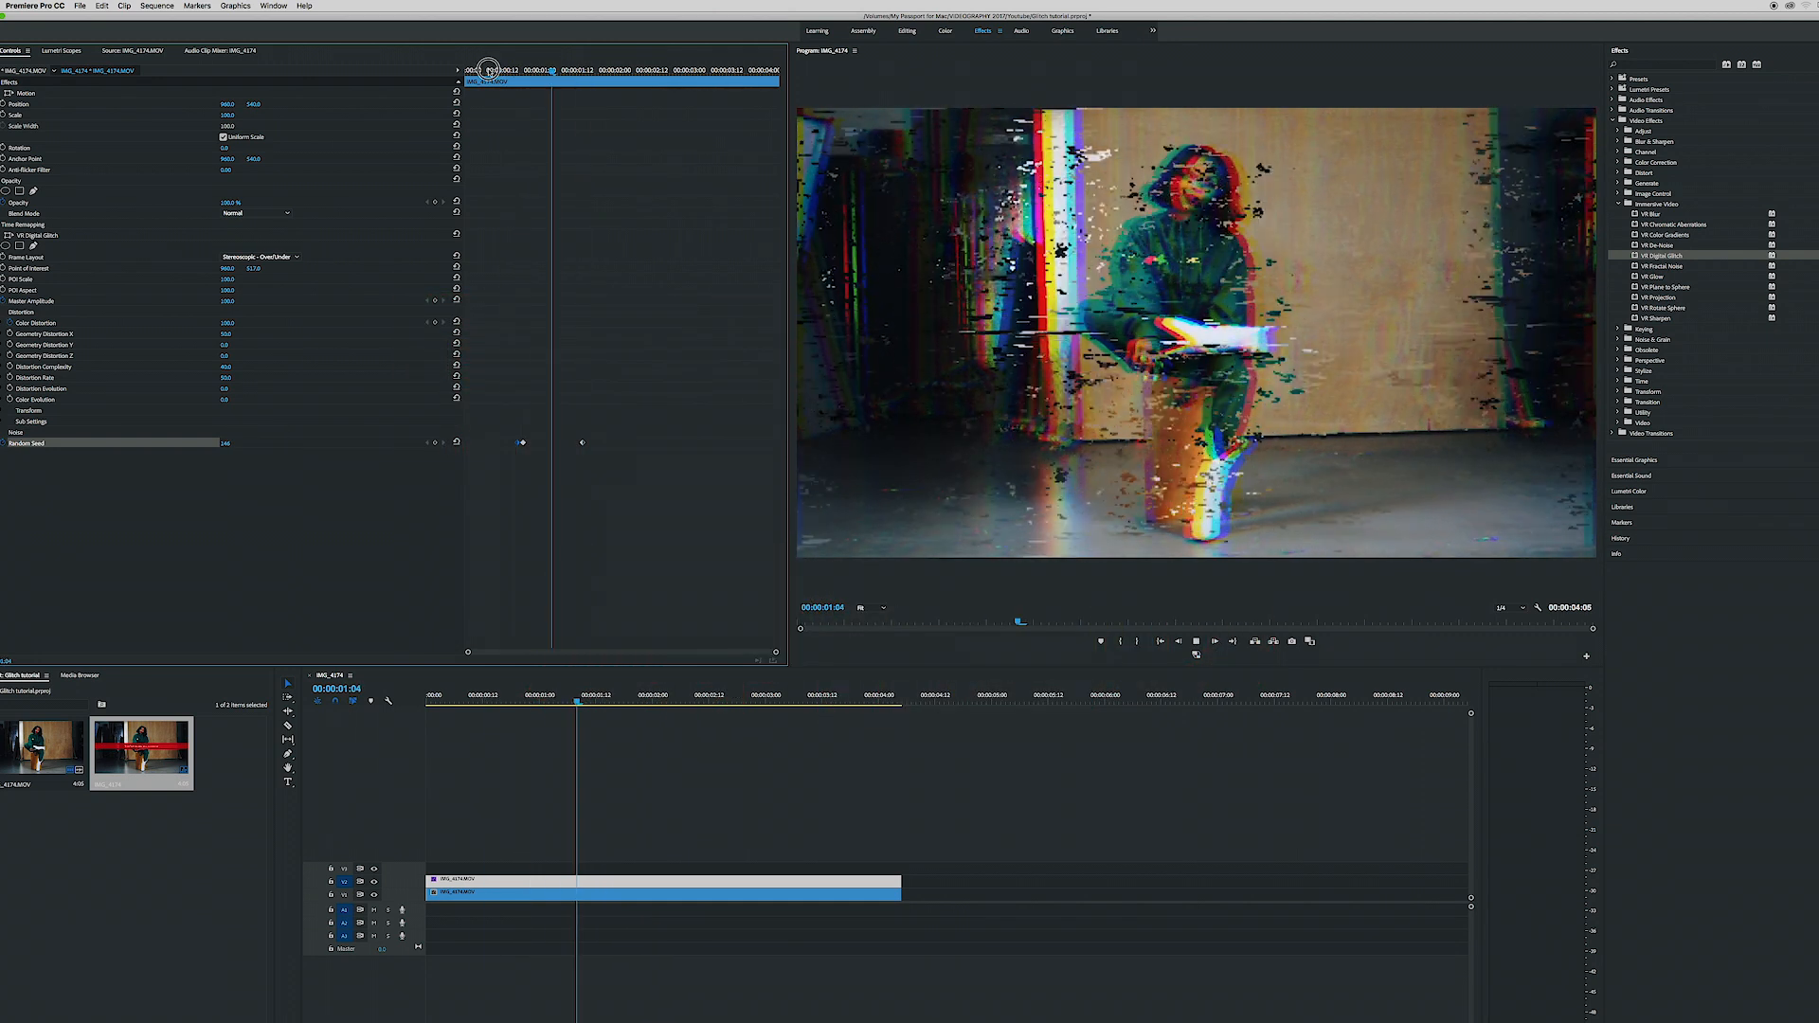
click(486, 75)
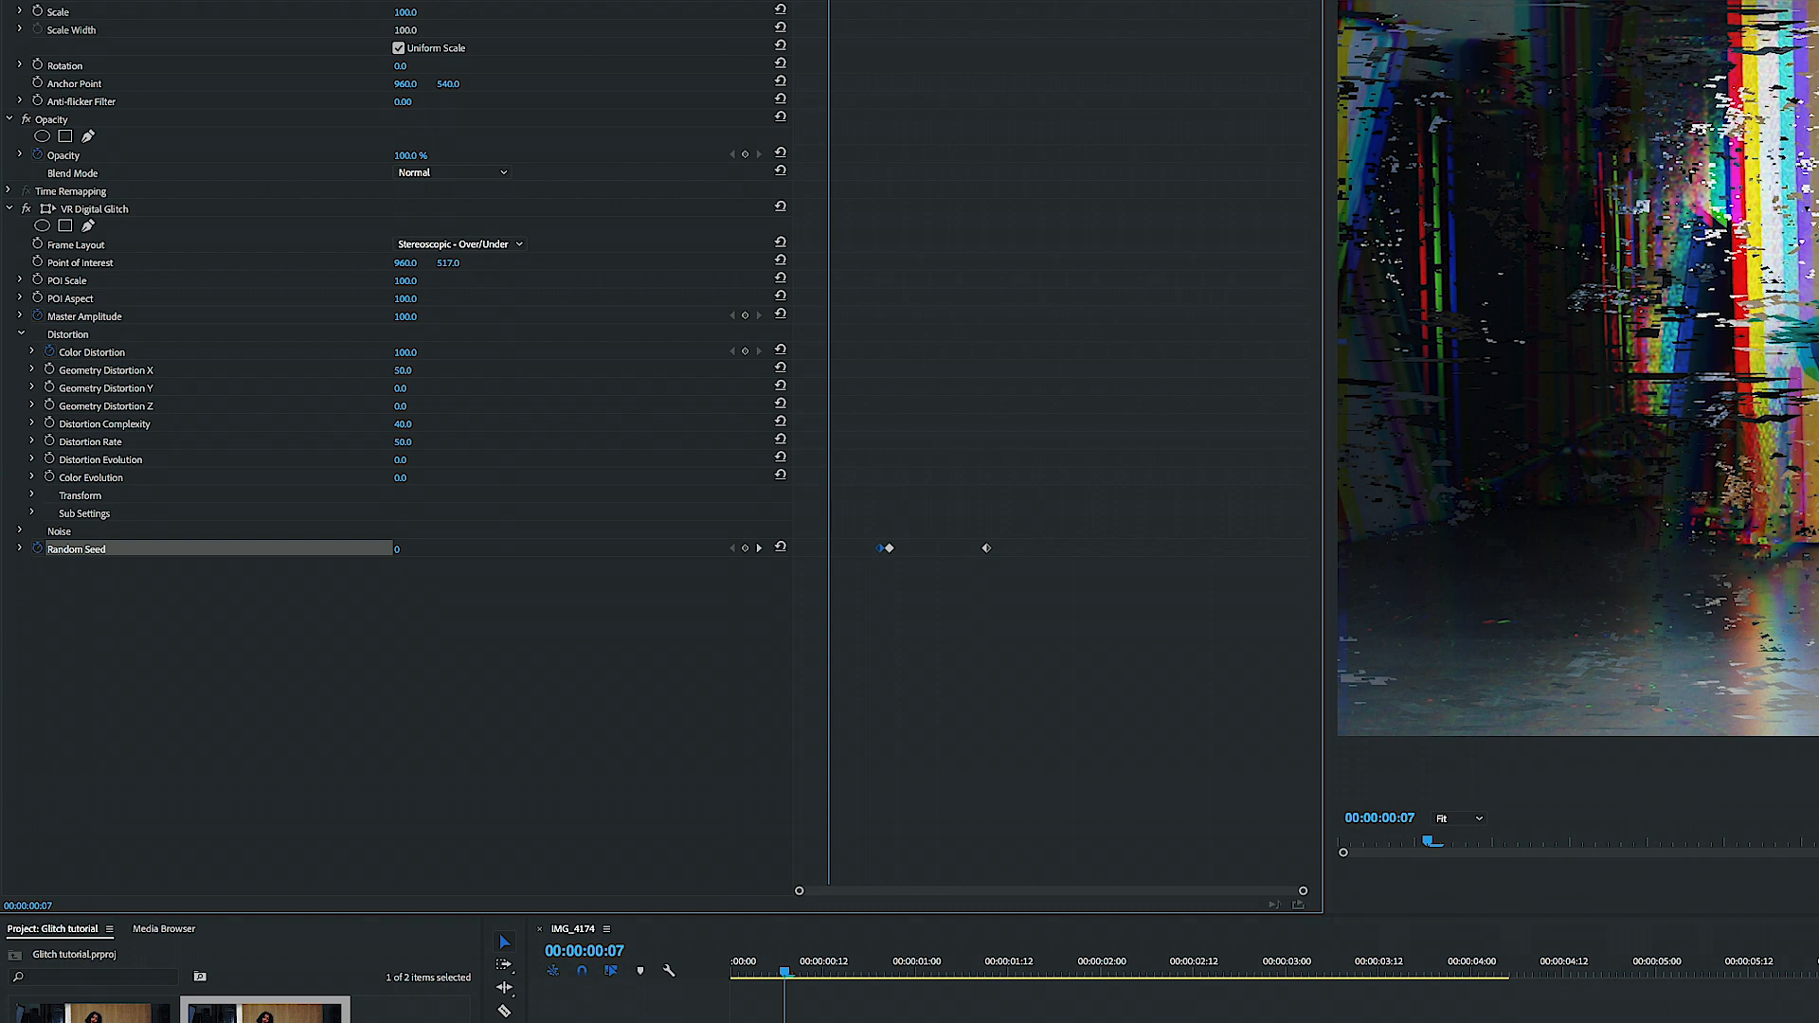
- Move the last Random Seed keyframe earlier, try another seed value at 00:00:00:19, and delete the middle keyframe
drag(986, 549, 926, 555)
drag(512, 73, 527, 72)
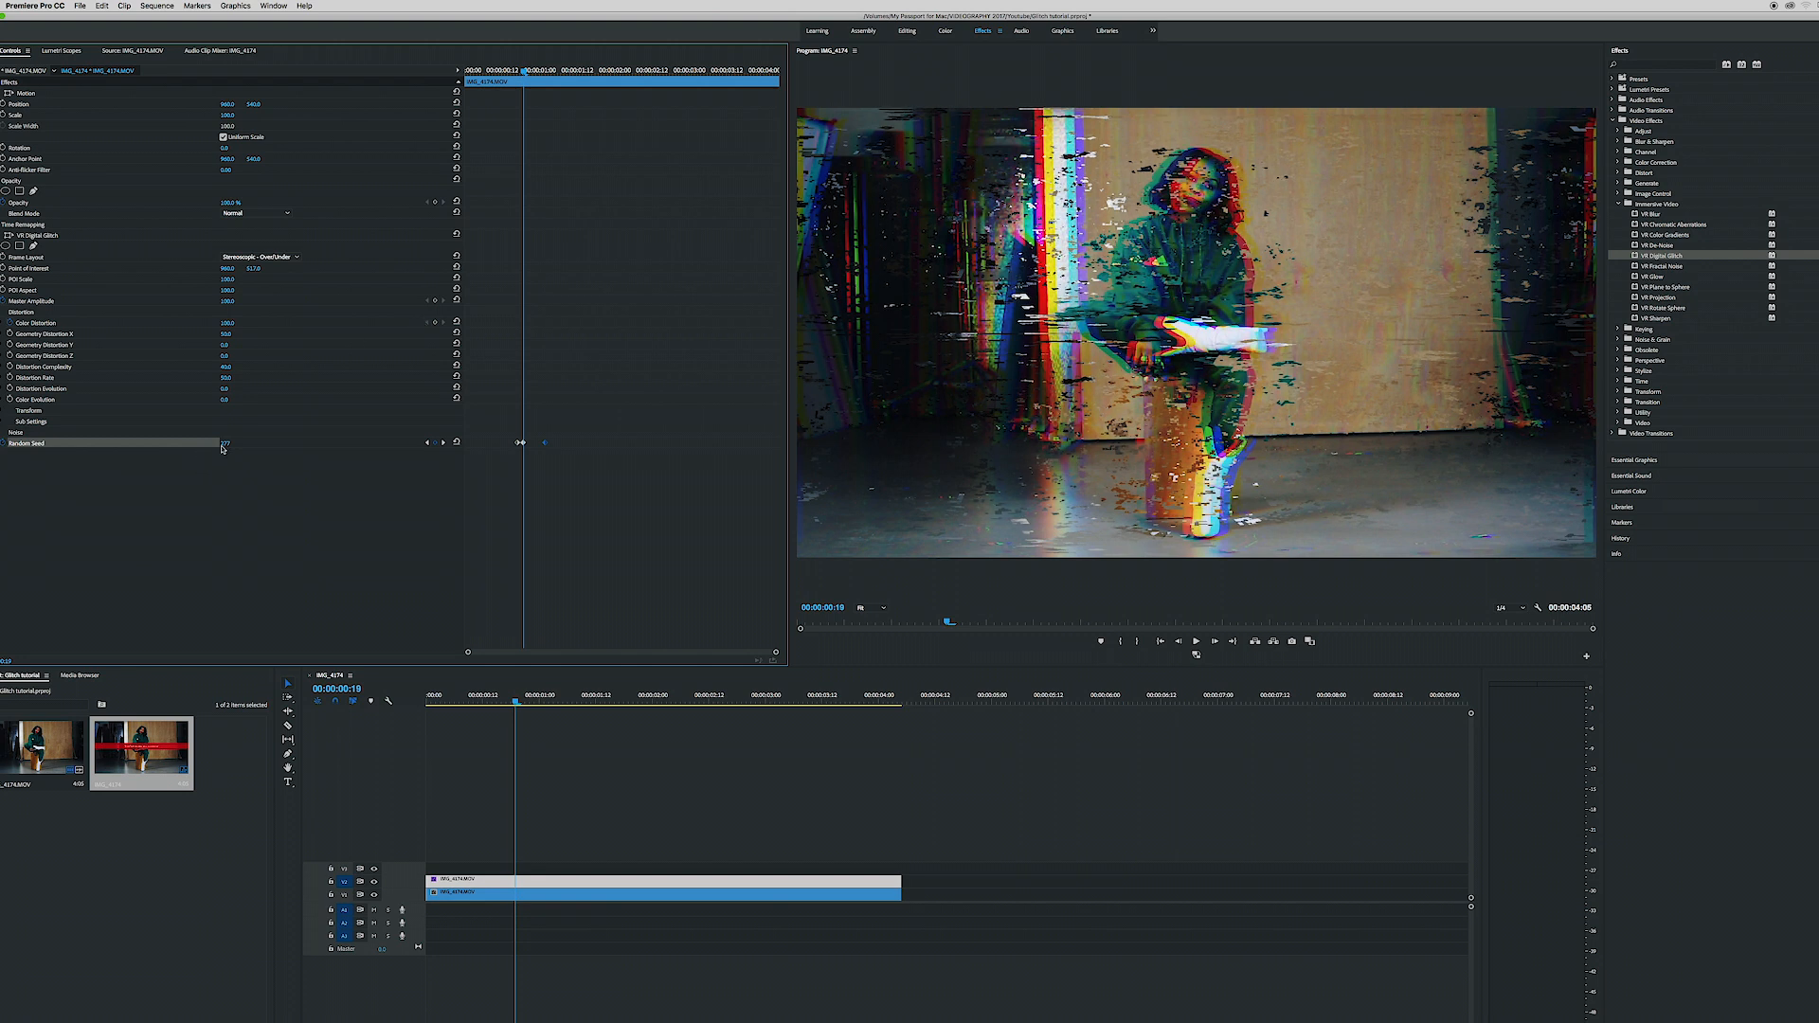
click(501, 72)
drag(526, 73, 526, 72)
drag(225, 443, 546, 445)
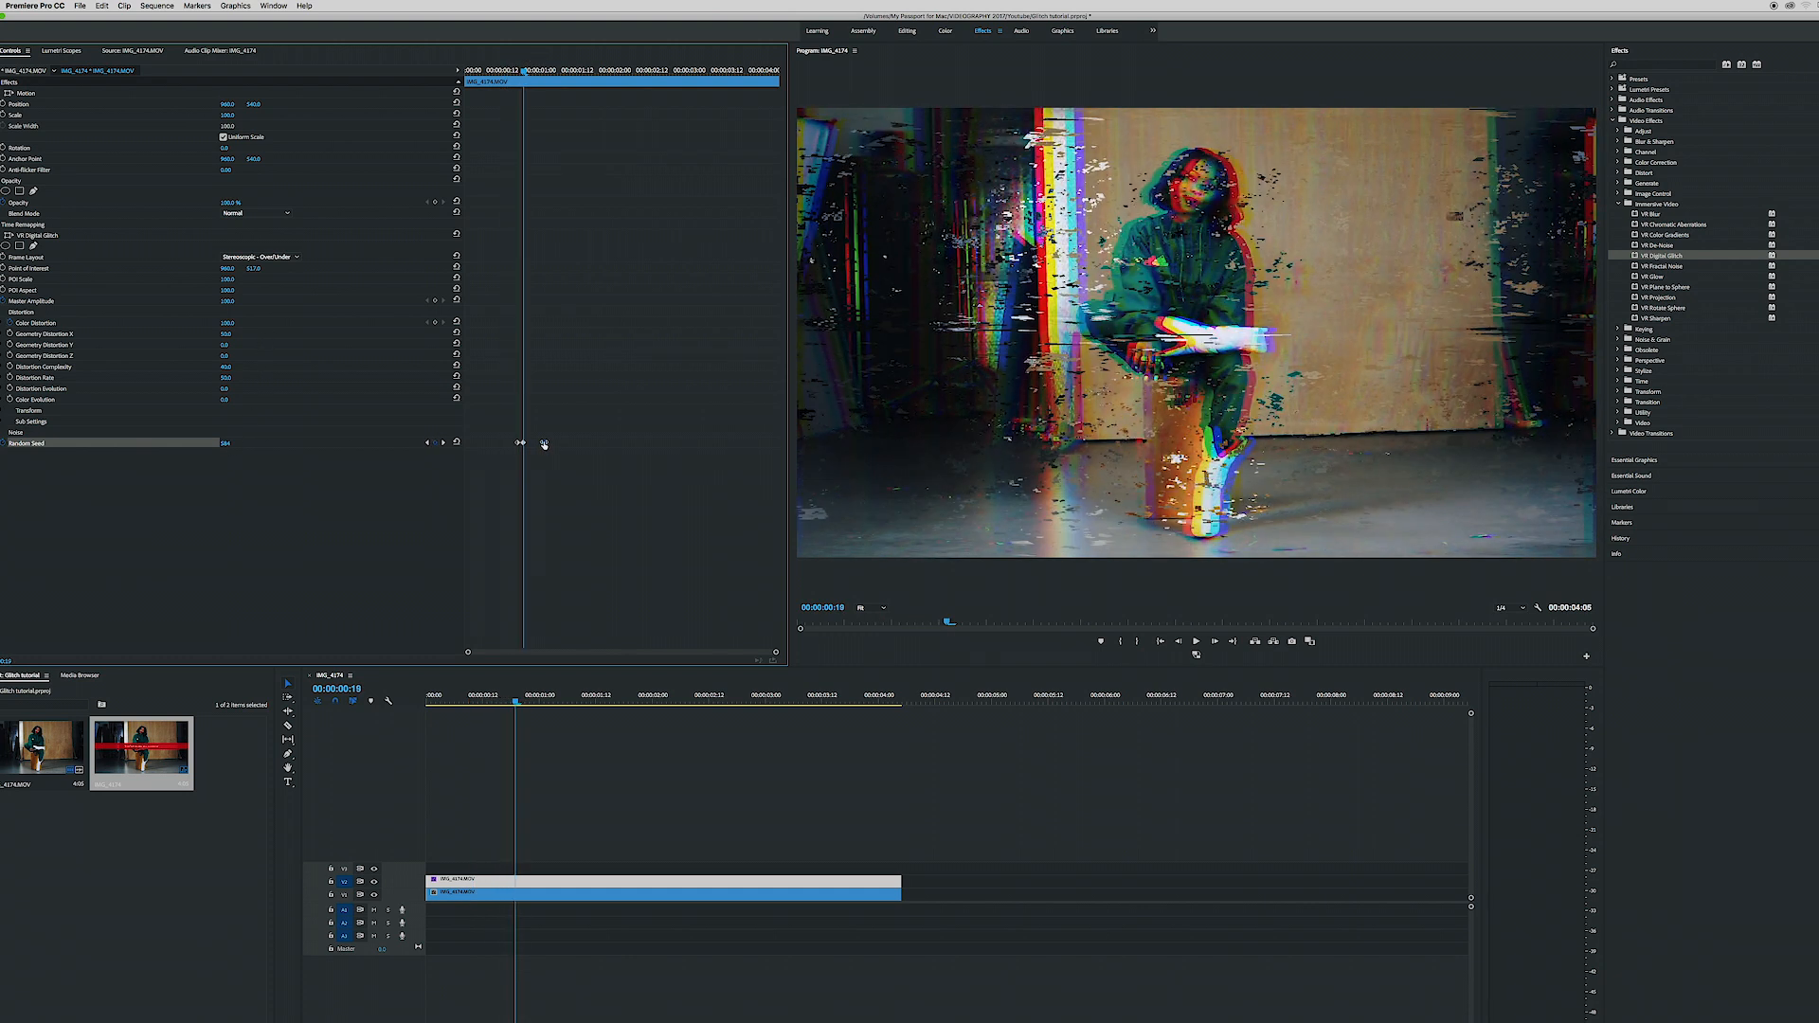
key(Delete)
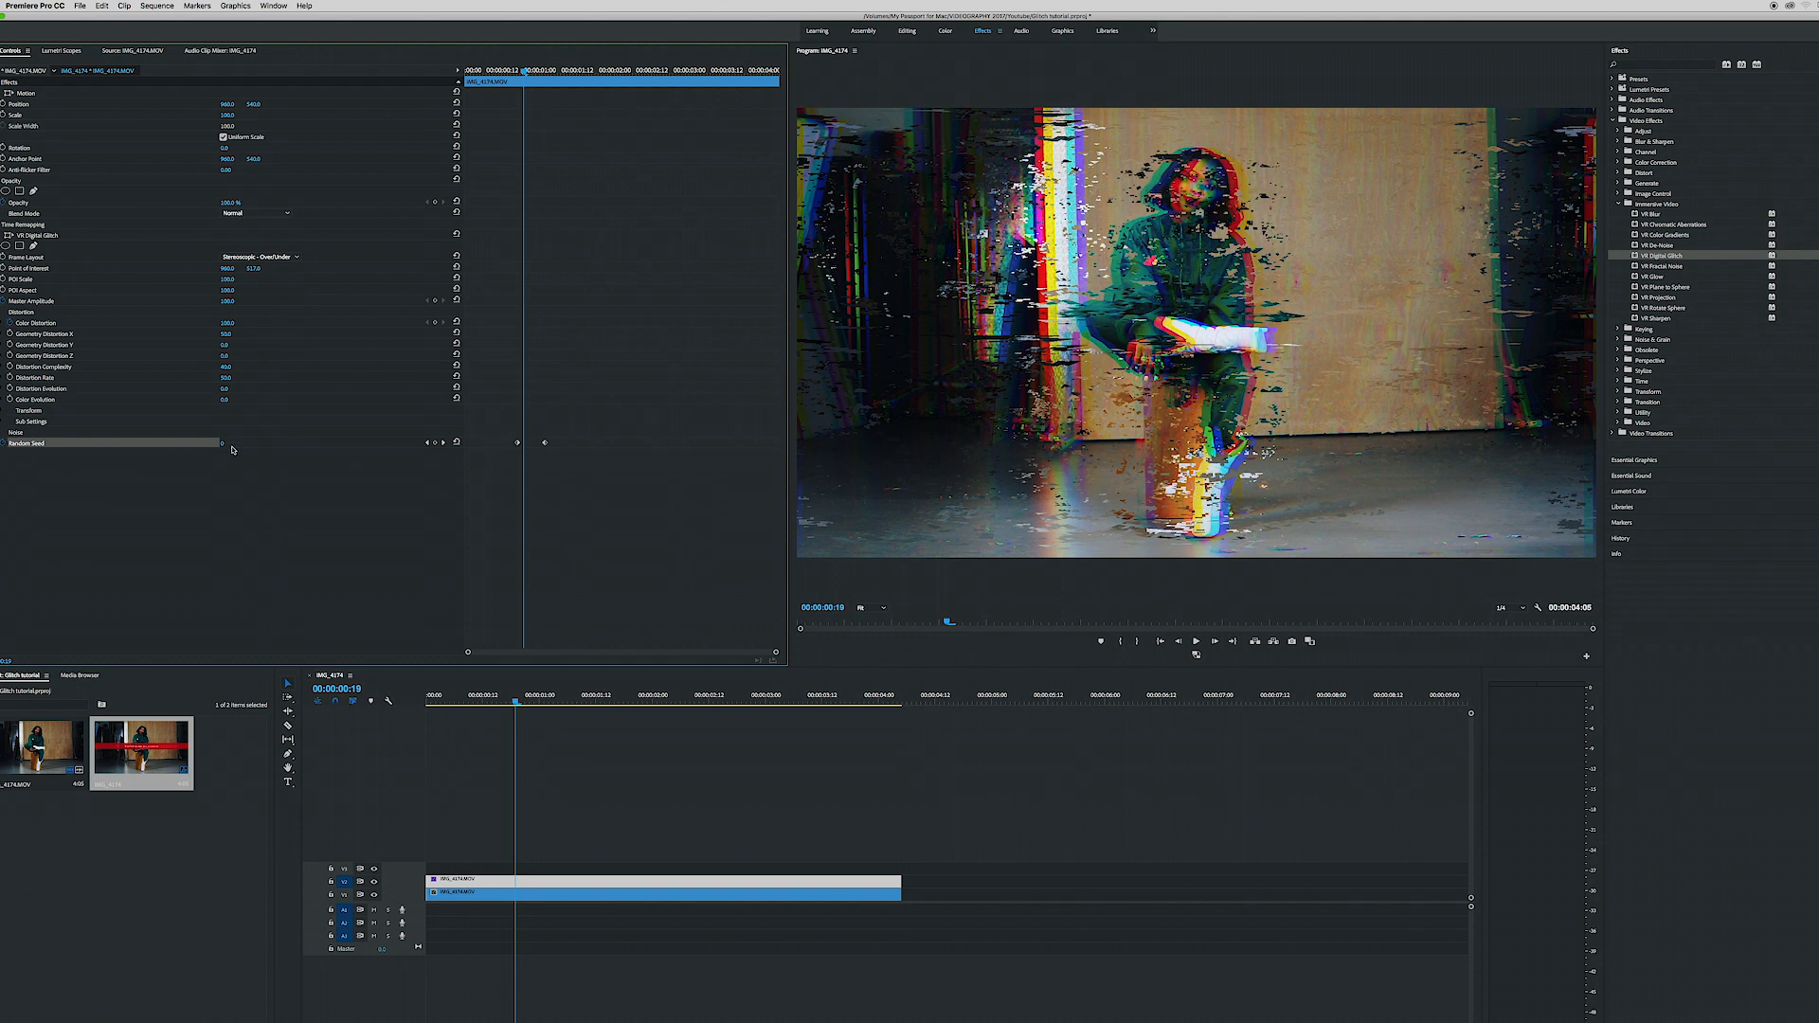
- Keyframe Master Amplitude at 100 on 00:00:00:17, lower it at a keyframe slightly earlier, and play back the glitch's onset
click(483, 72)
mouse_move(483, 72)
mouse_down()
mouse_move(543, 72)
mouse_move(519, 72)
mouse_up()
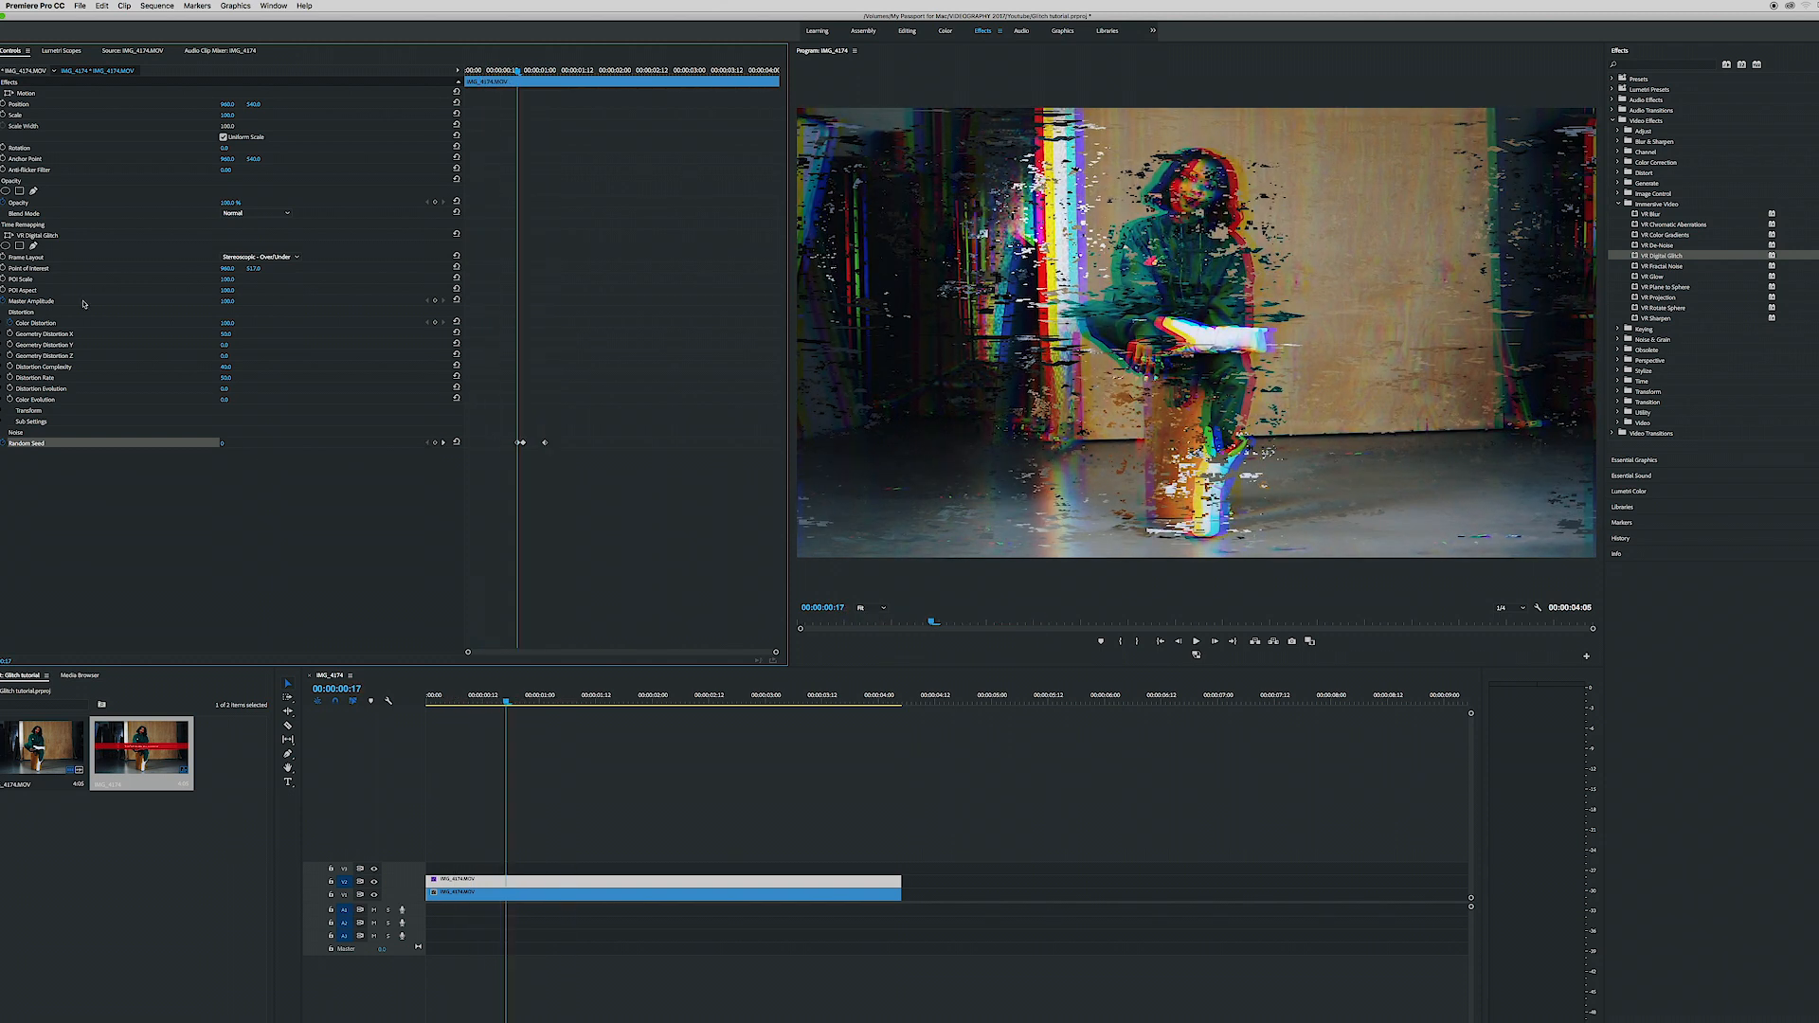
drag(517, 72, 504, 72)
drag(229, 301, 134, 301)
key(space)
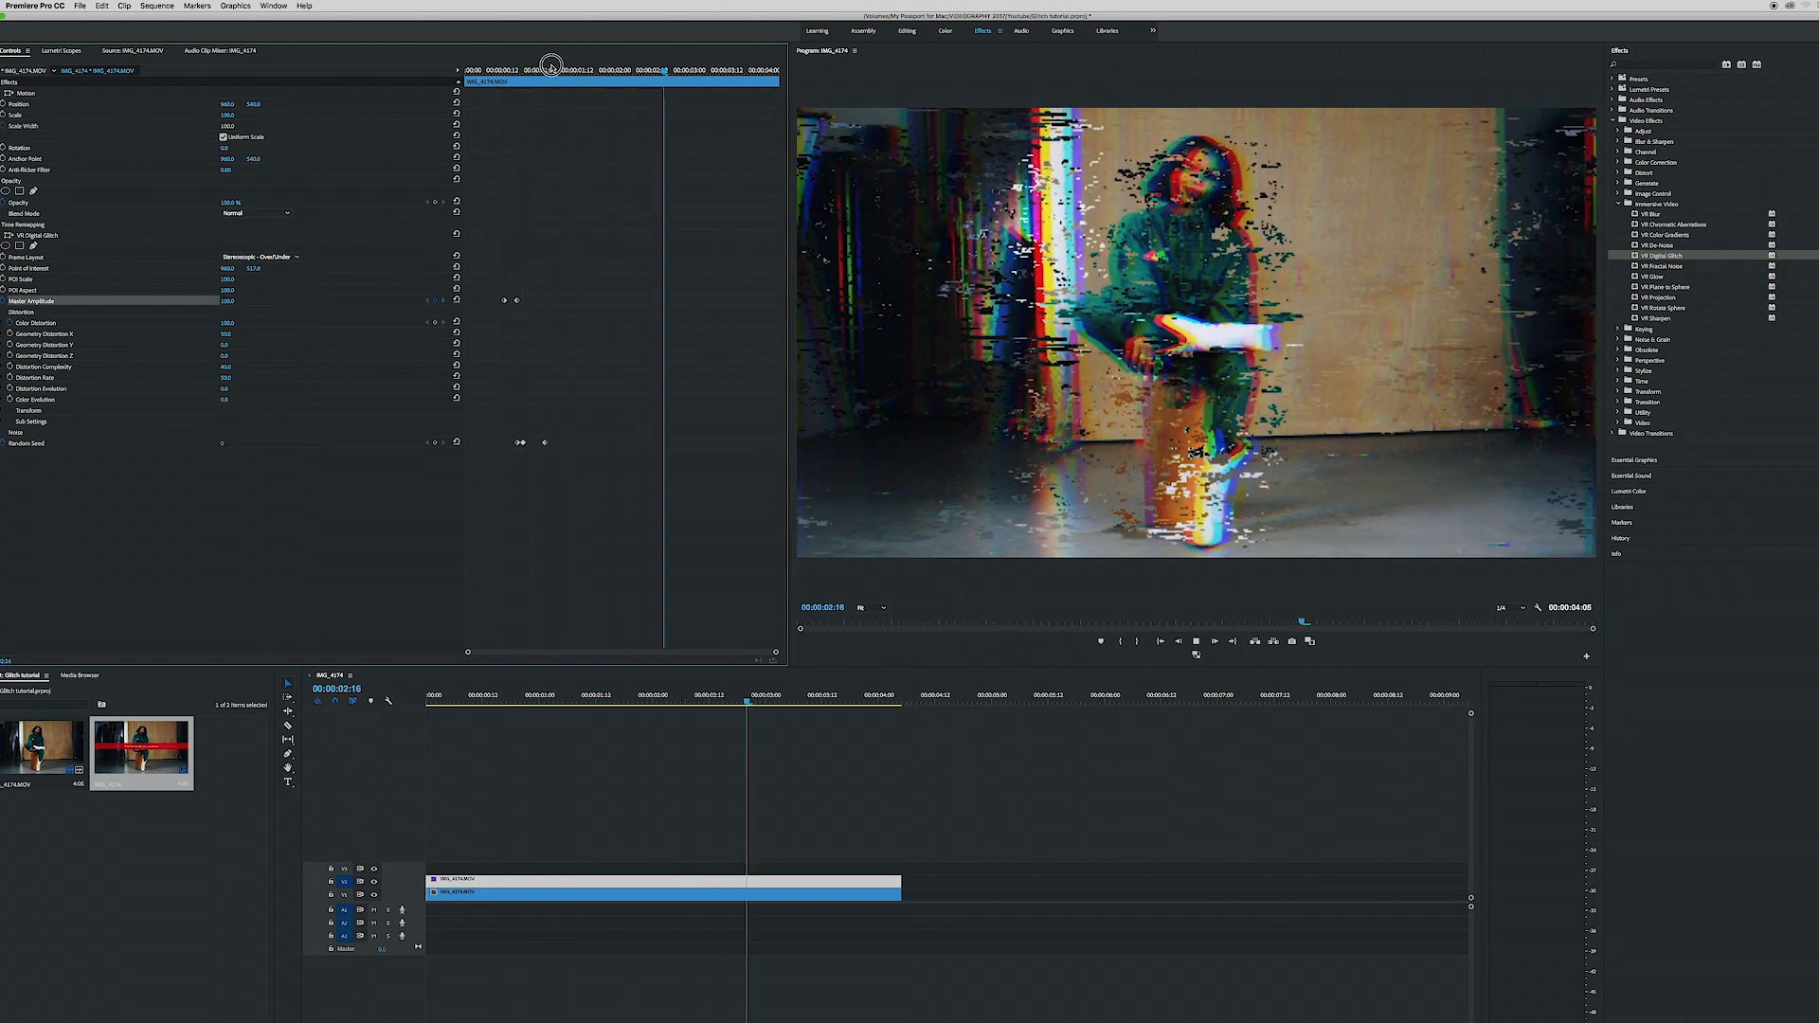
- Add a closing Master Amplitude keyframe at 0 after the last Random Seed keyframe and check the frames around it
drag(543, 71, 565, 72)
key(Right)
key(Right)
key(Right)
drag(223, 303, 234, 301)
drag(485, 73, 604, 75)
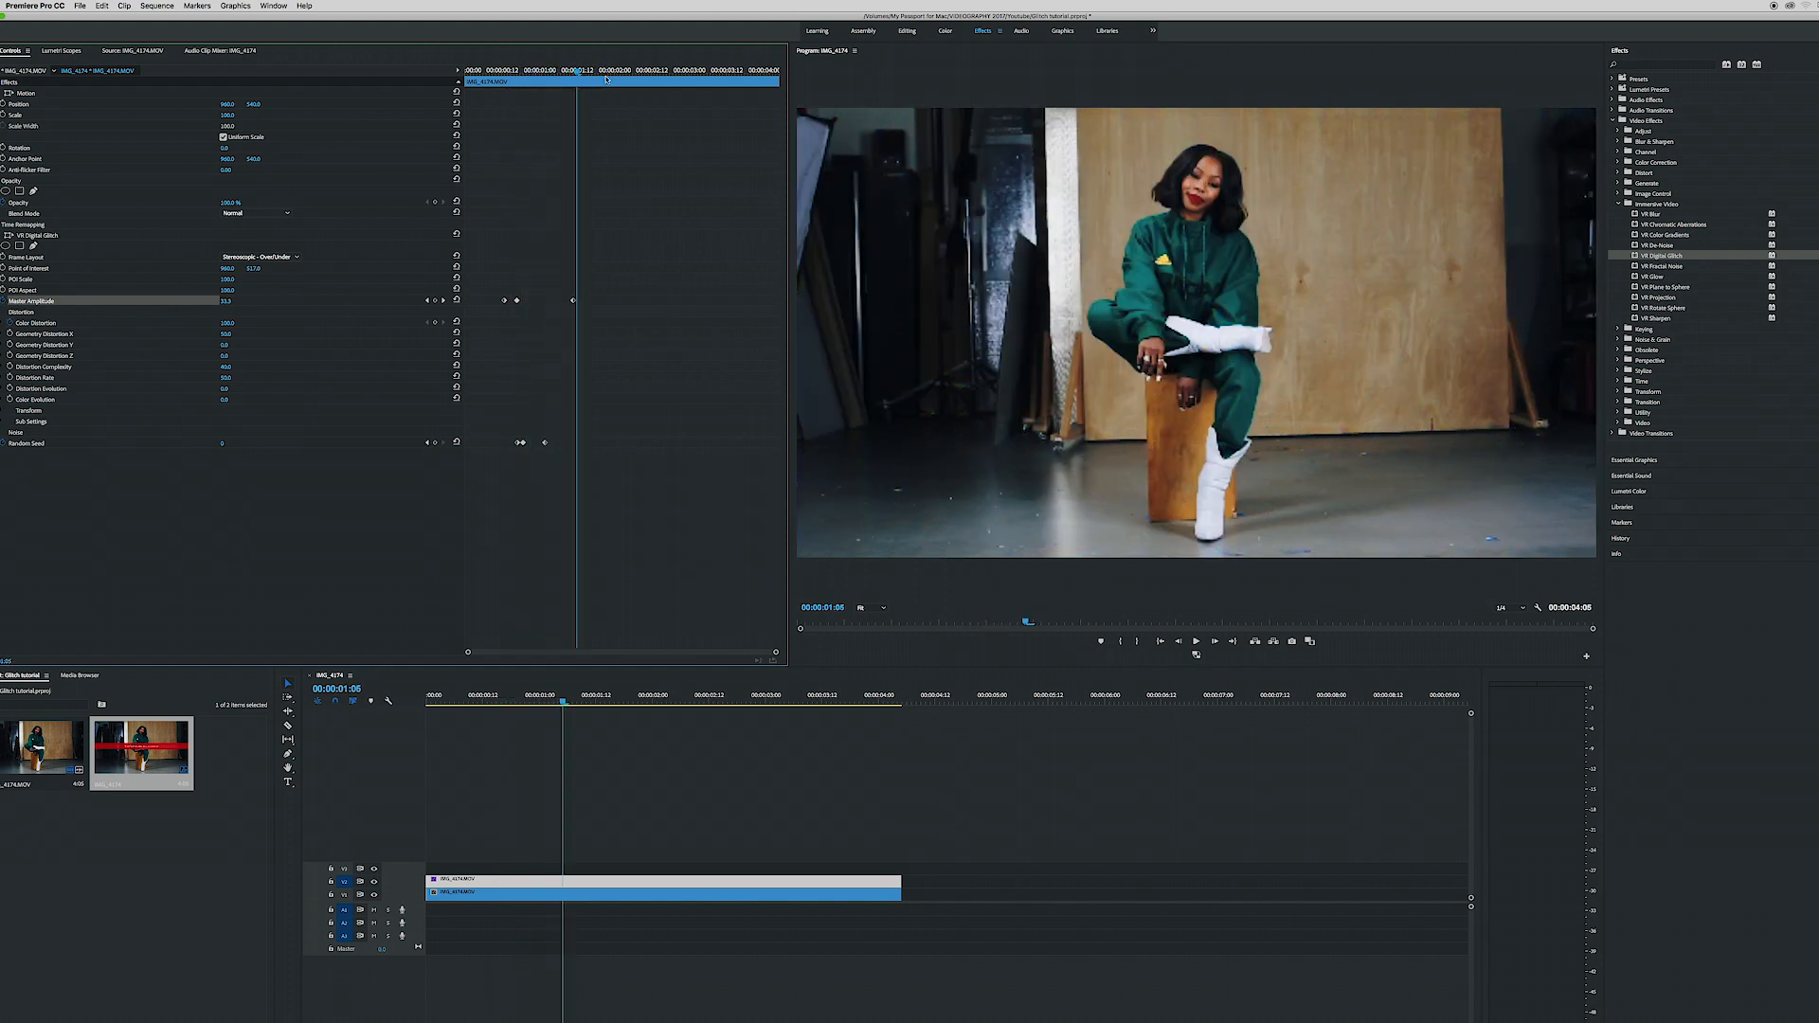
- Move the closing Master Amplitude keyframe and the last Random Seed keyframe earlier, and play back the shortened glitch
drag(572, 302, 412, 315)
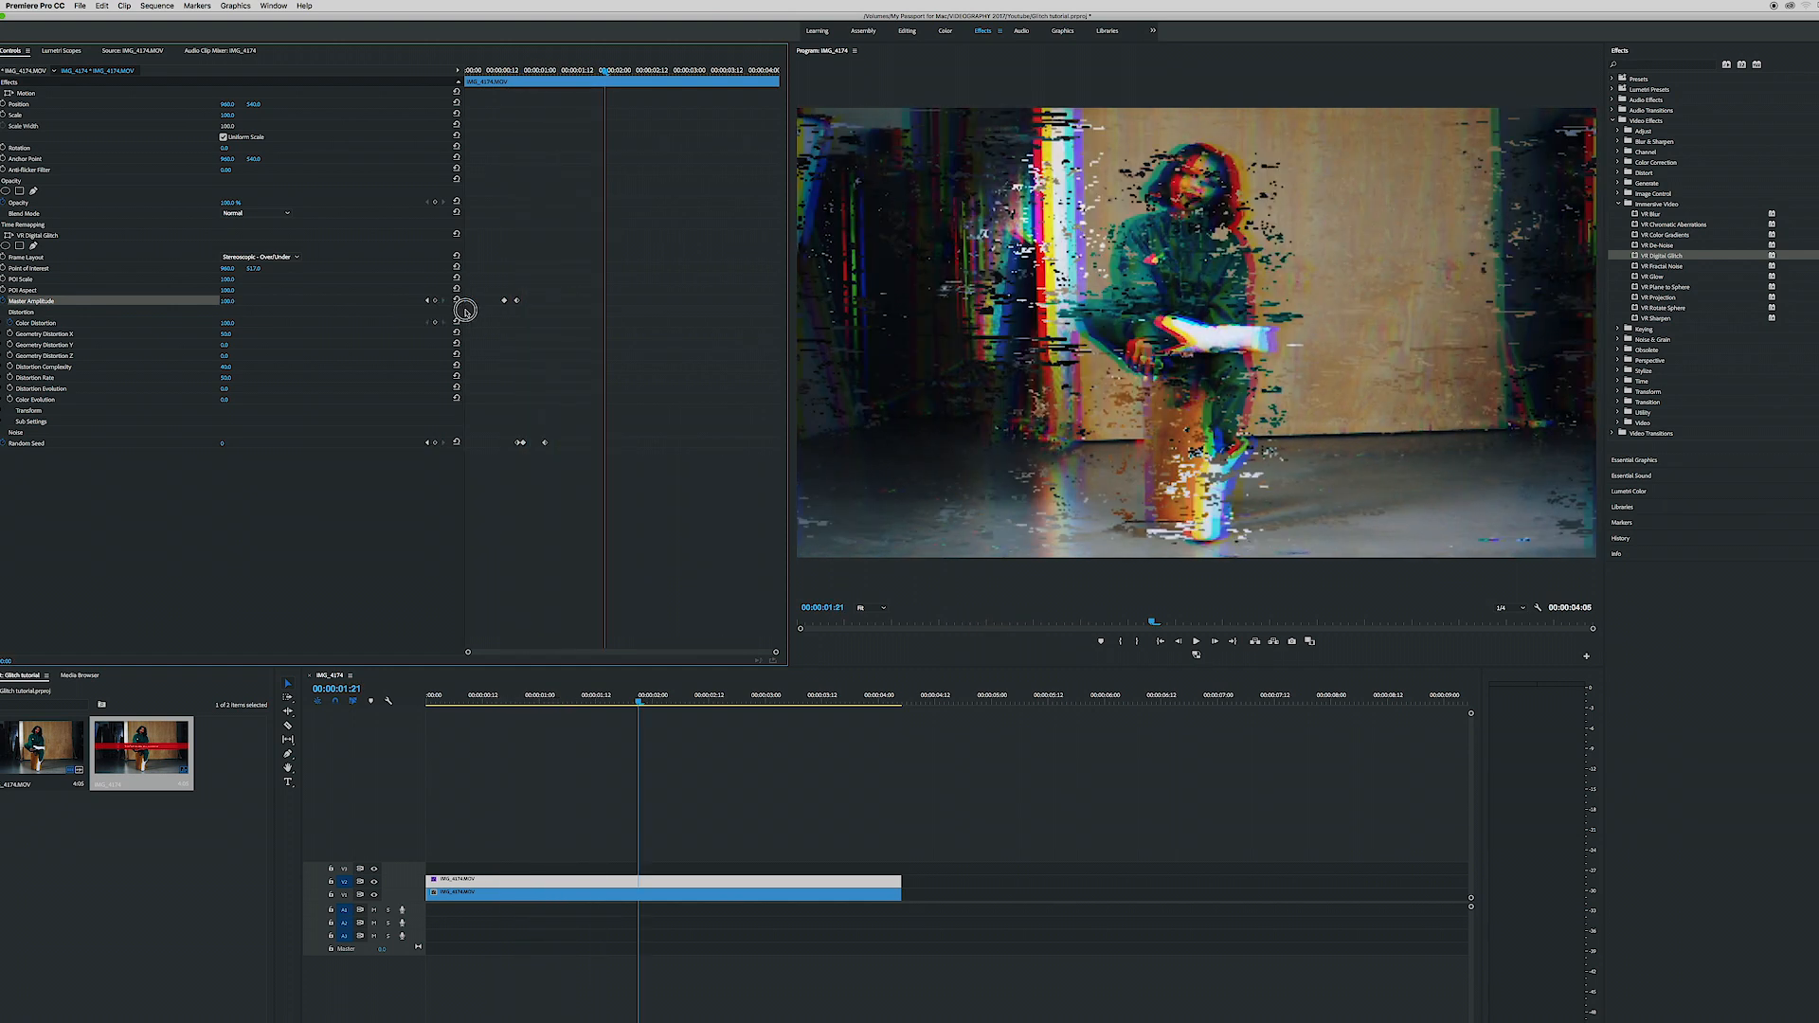
drag(525, 303, 533, 301)
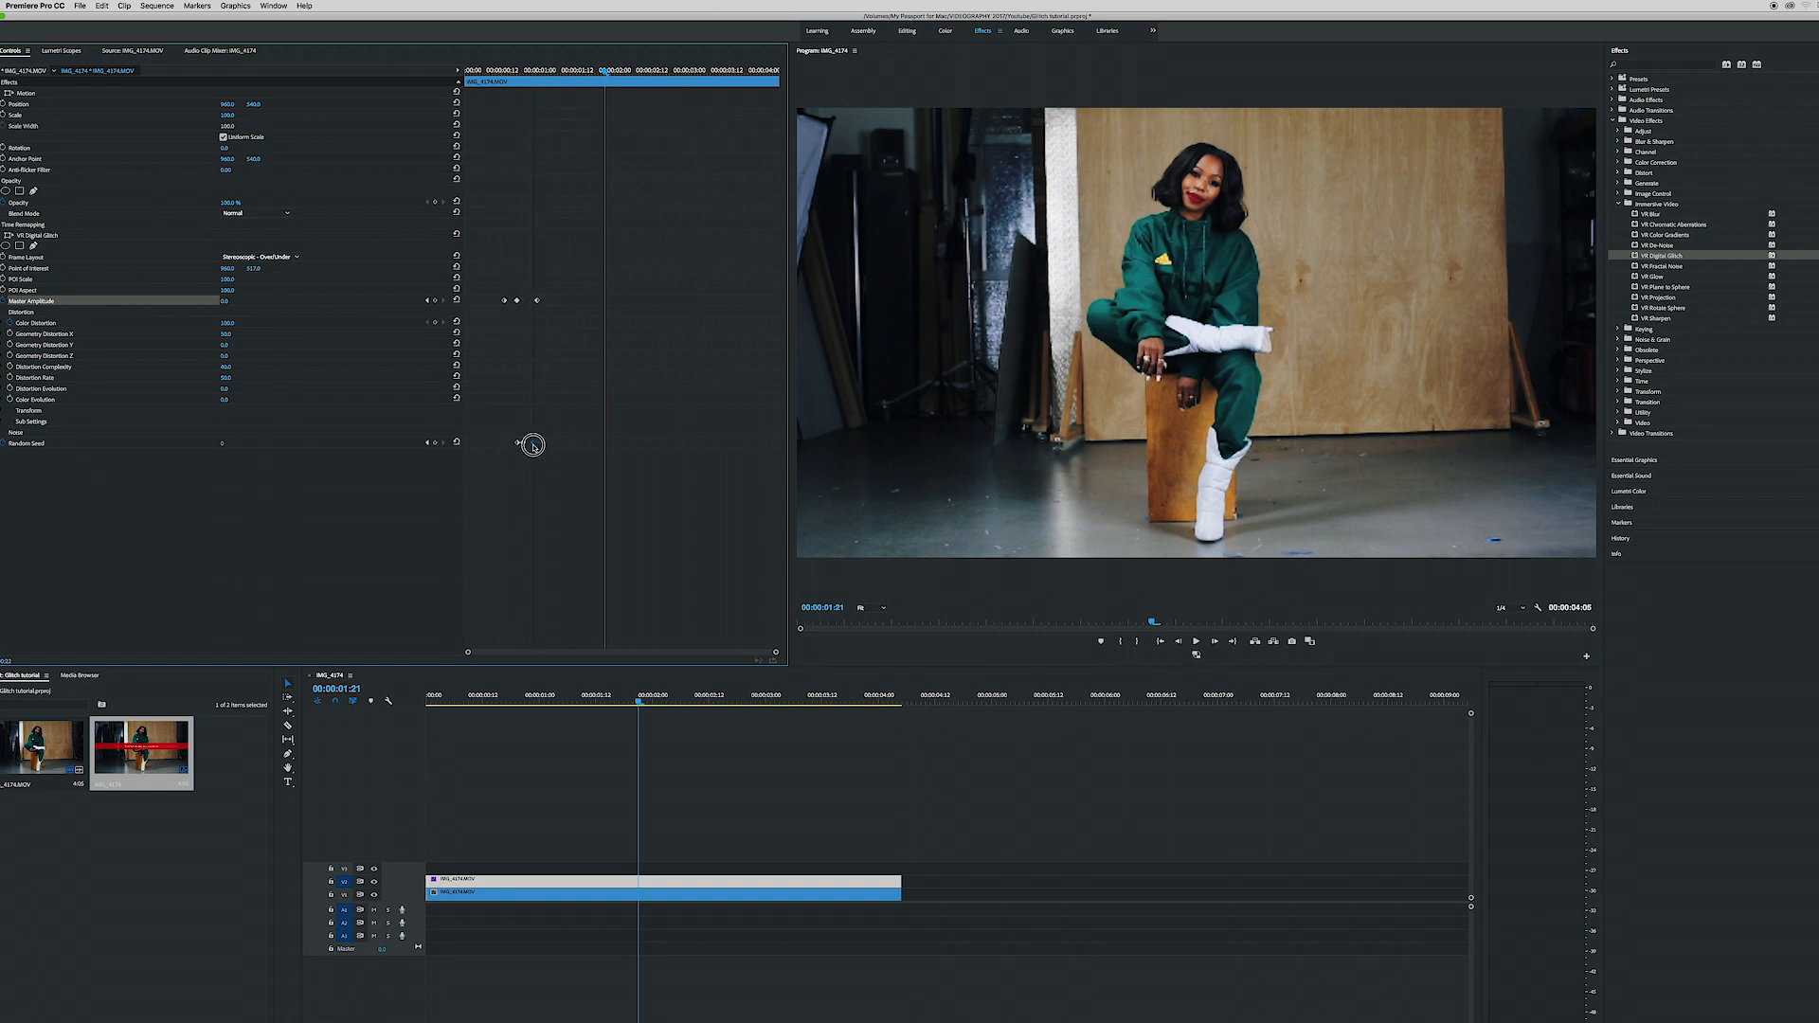
click(477, 71)
key(space)
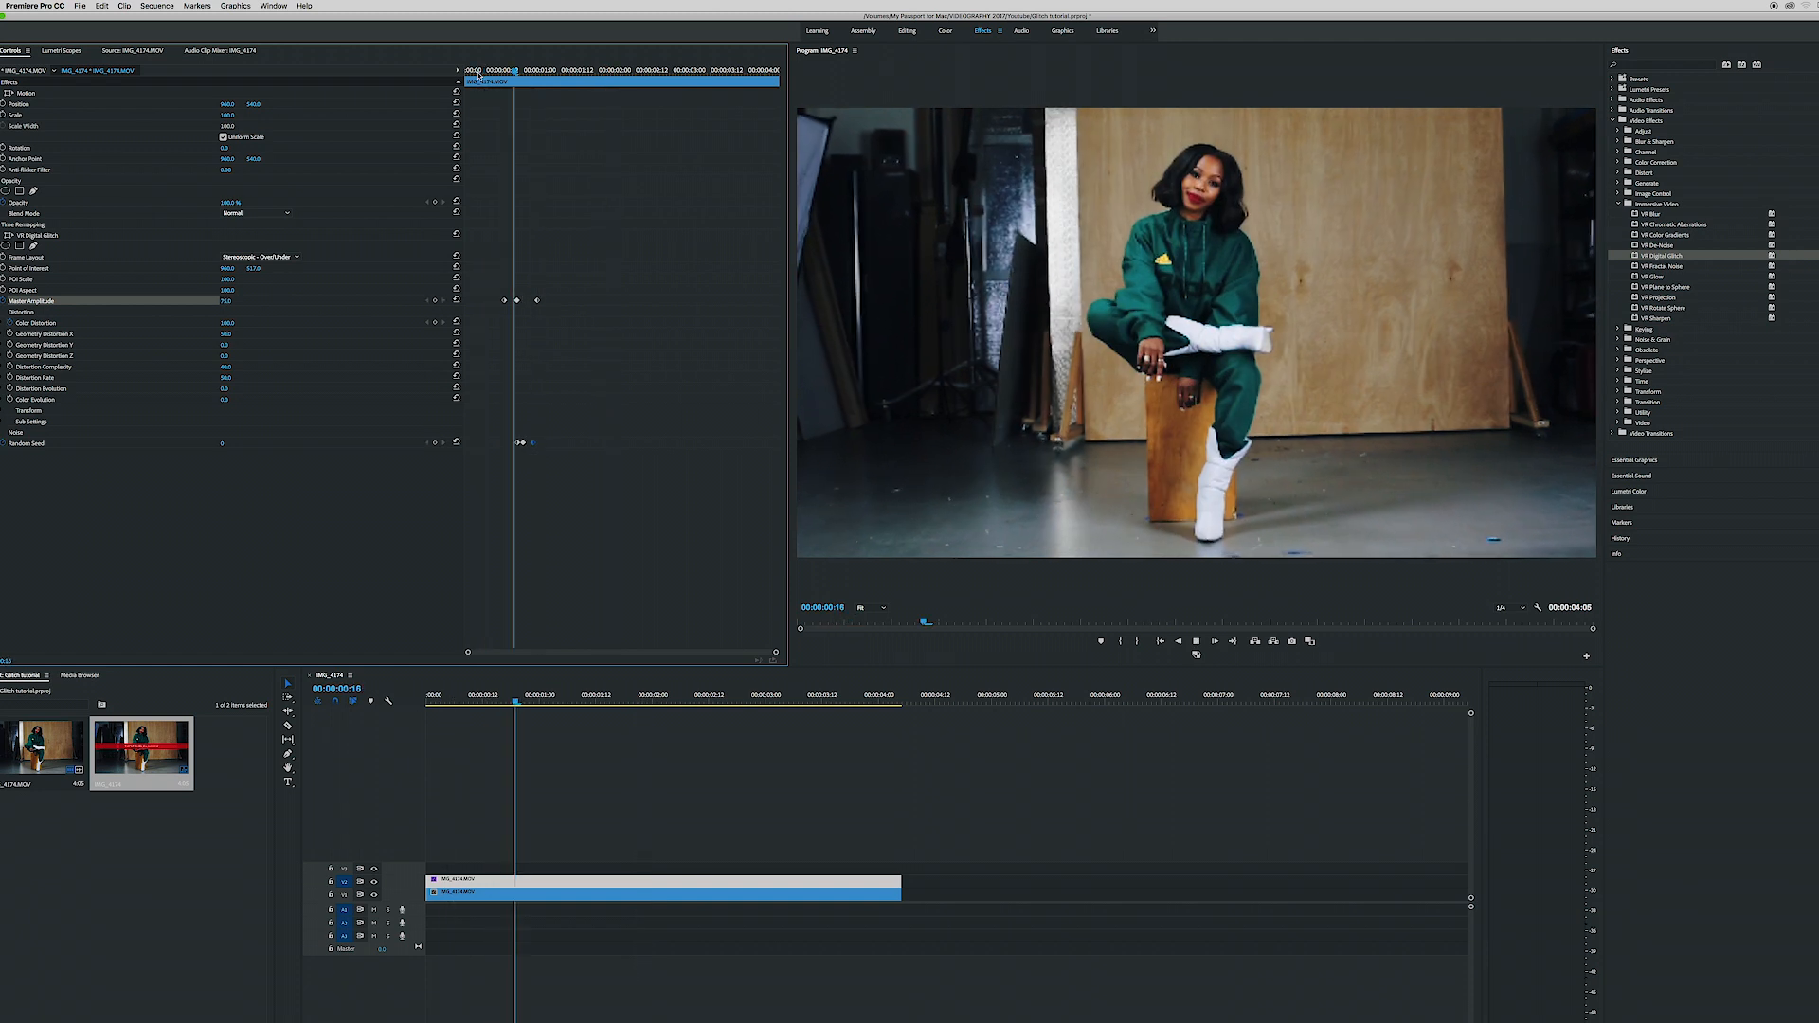
- Move the last Master Amplitude keyframe later to lengthen the glitch's fade-out and play back the clip
click(537, 302)
key(space)
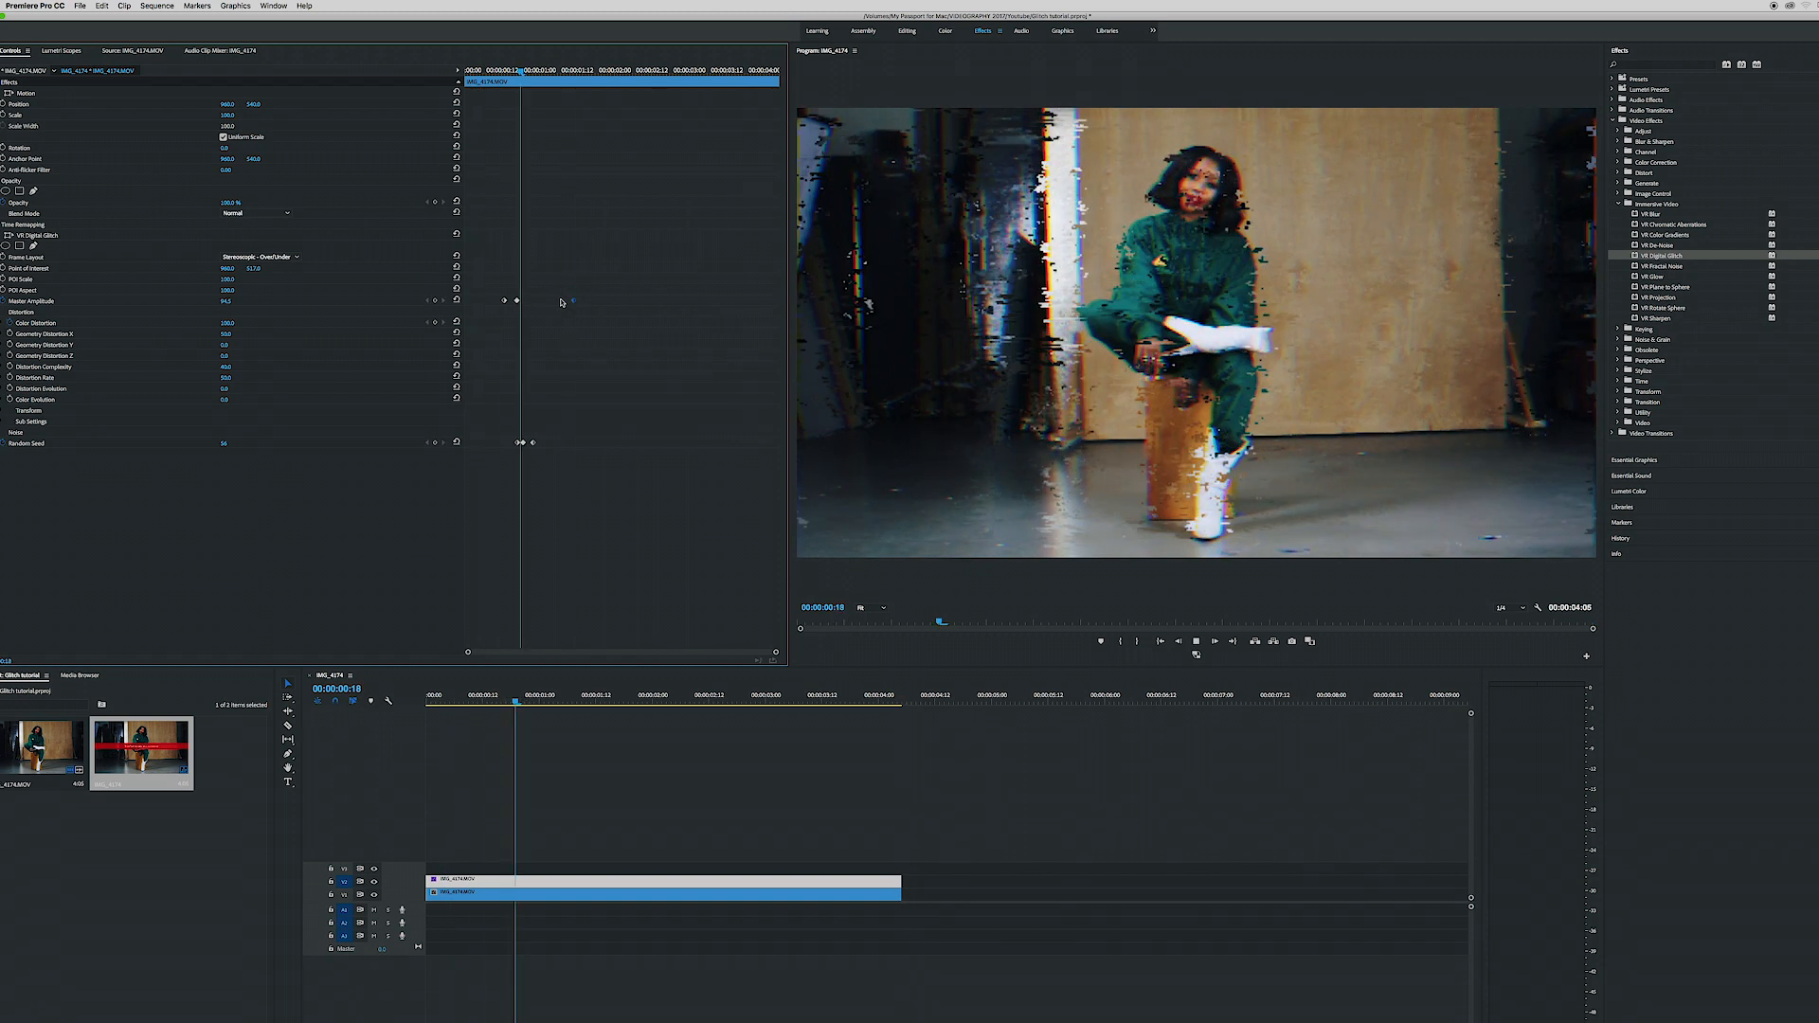
key(space)
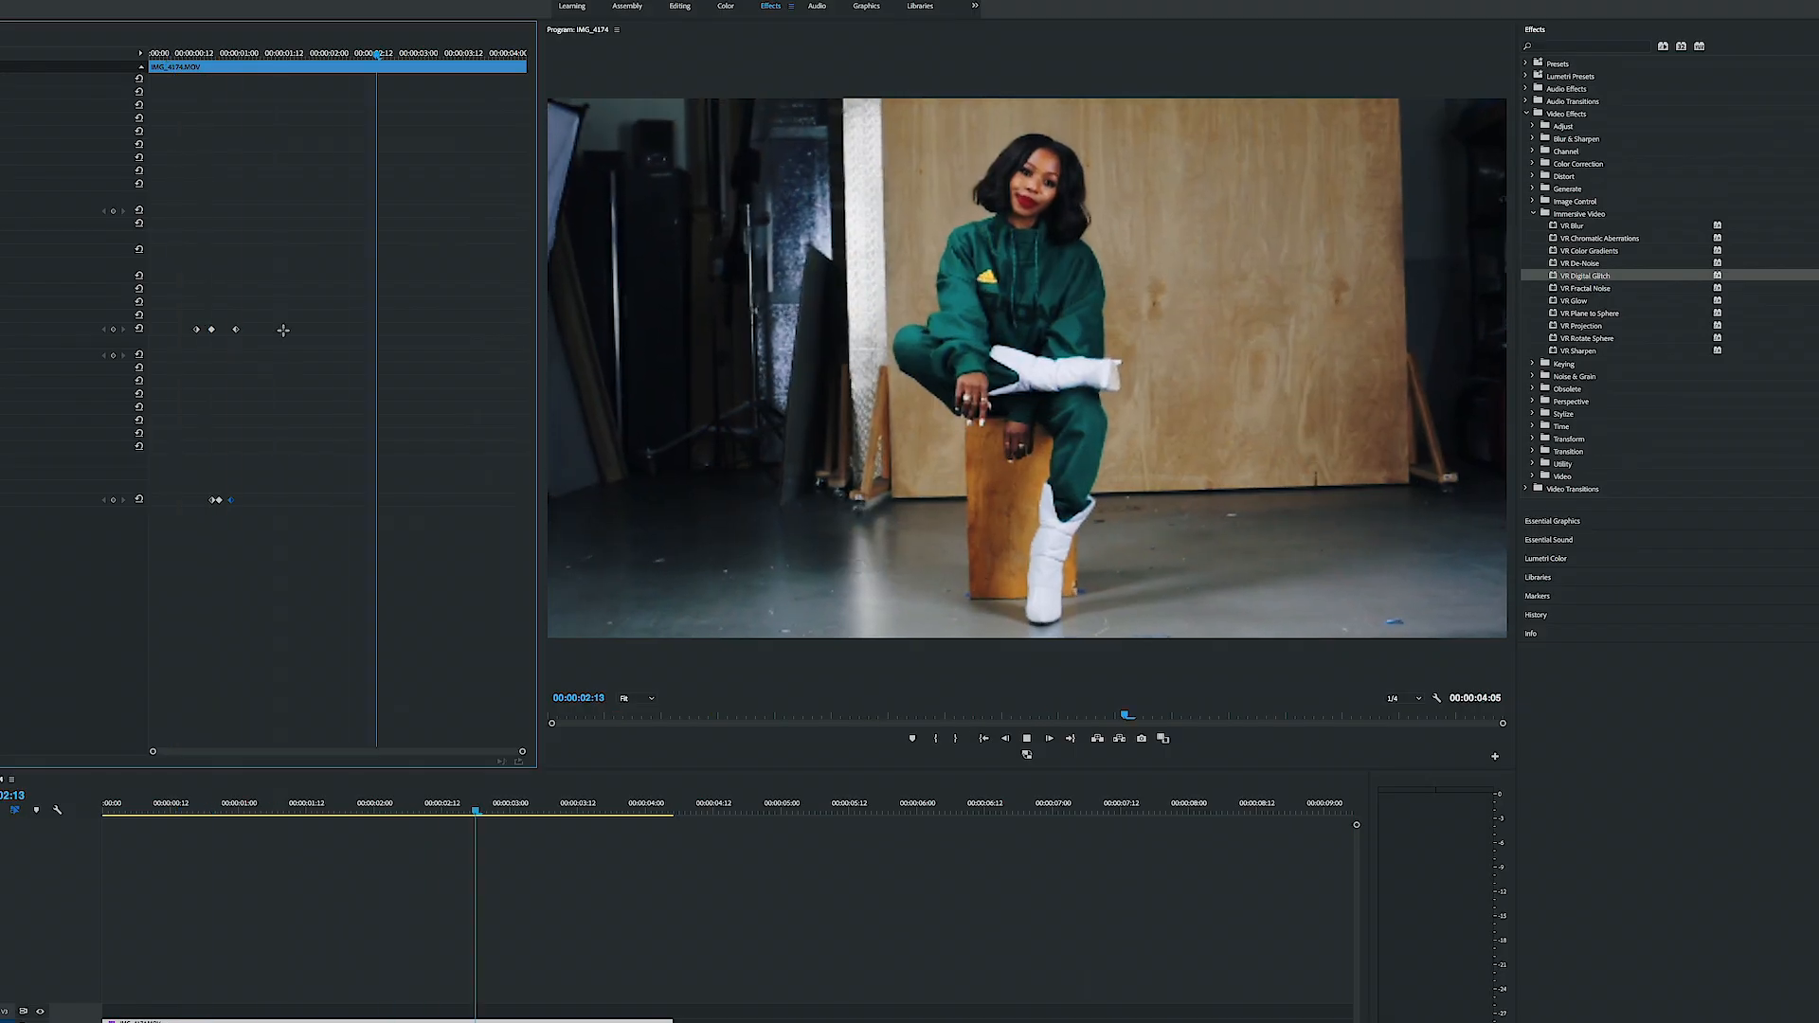
key(space)
key(space)
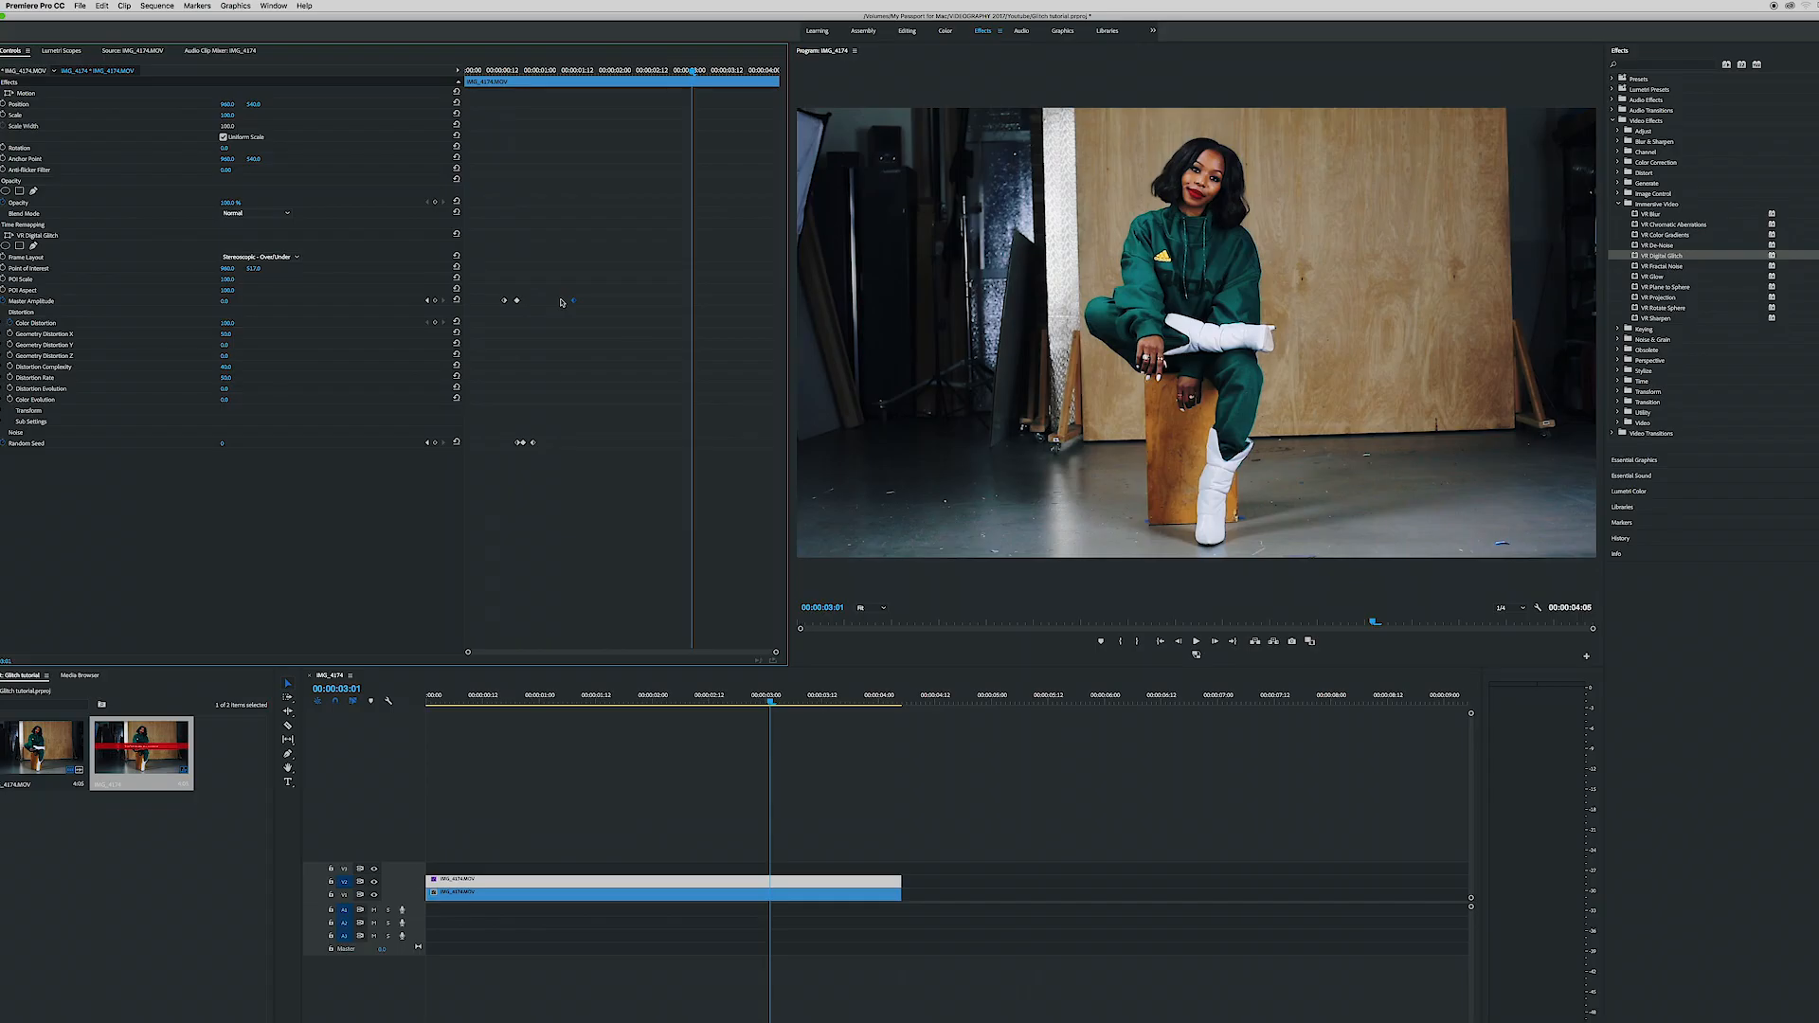